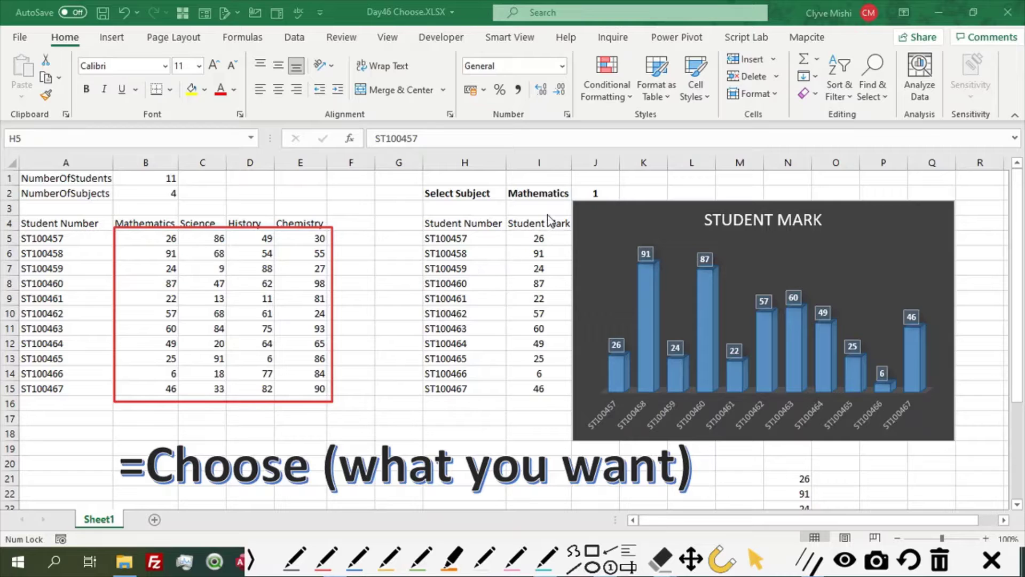
Step: Change the selected subject in cell I2 to Science, and after that to History
click(540, 194)
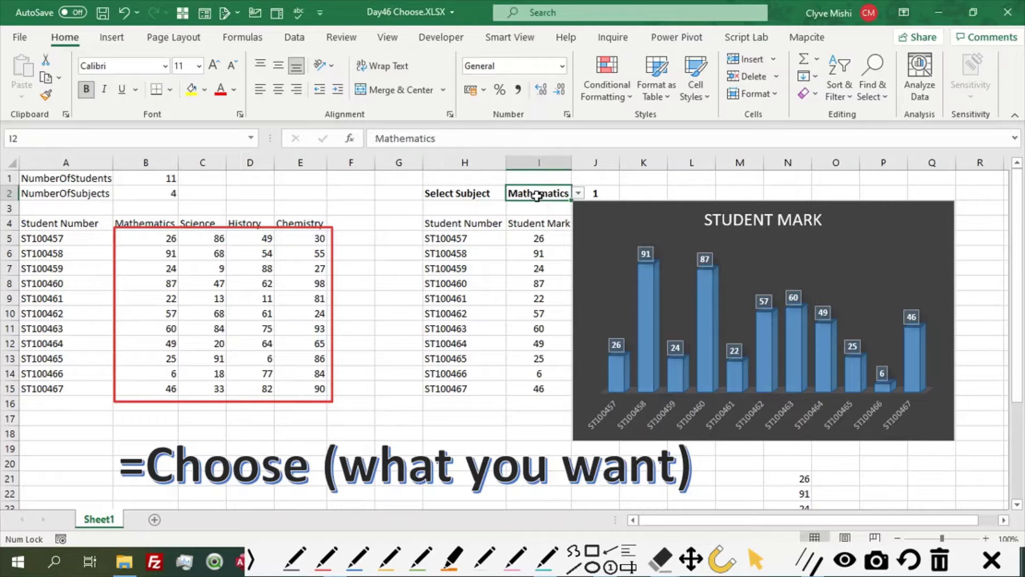
click(578, 193)
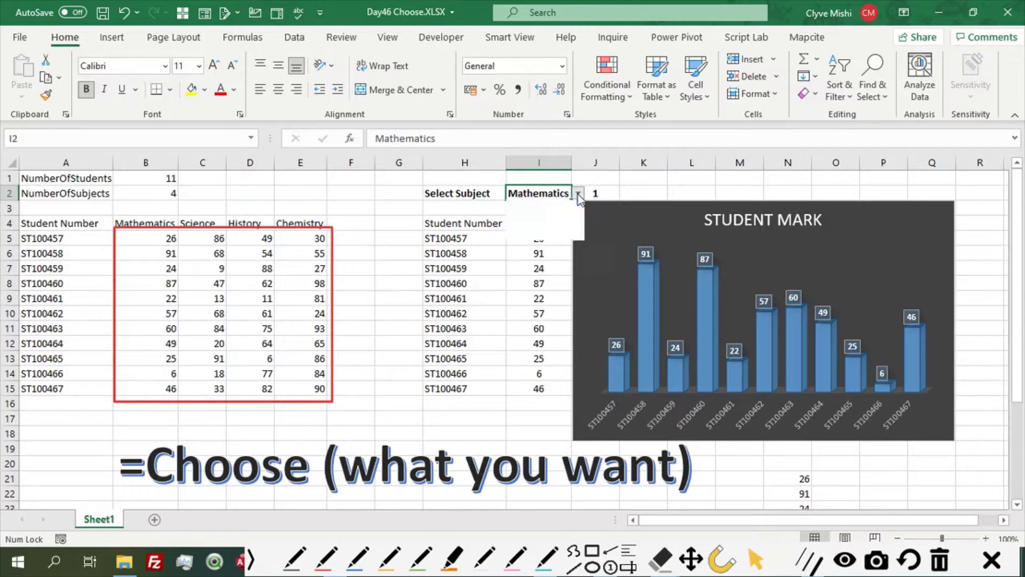
click(539, 216)
click(578, 194)
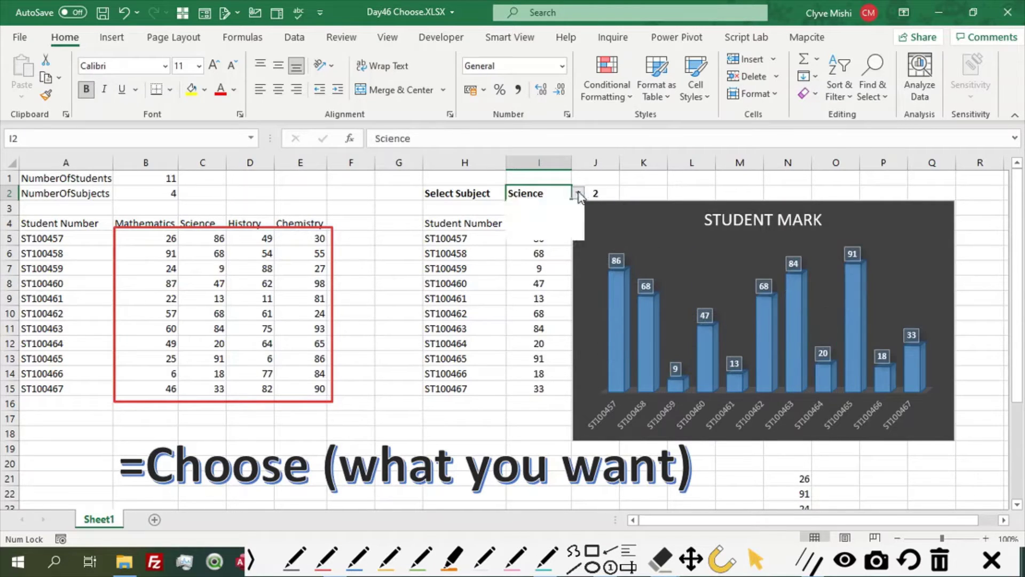
click(539, 225)
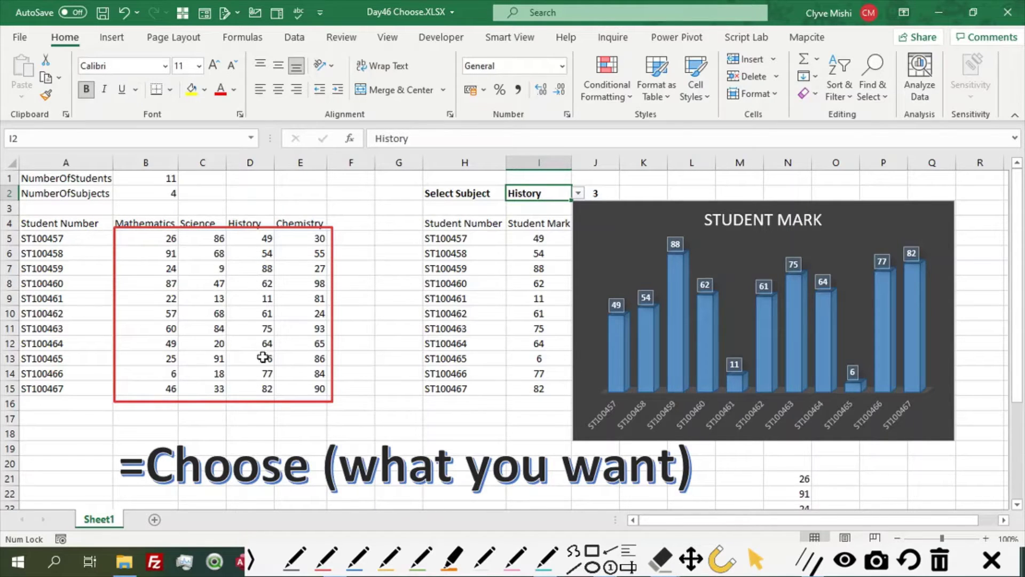
Step: Review the student number and mark table in H4:I15, and set the subject in cell I2 to Mathematics
click(506, 224)
drag(469, 221, 555, 392)
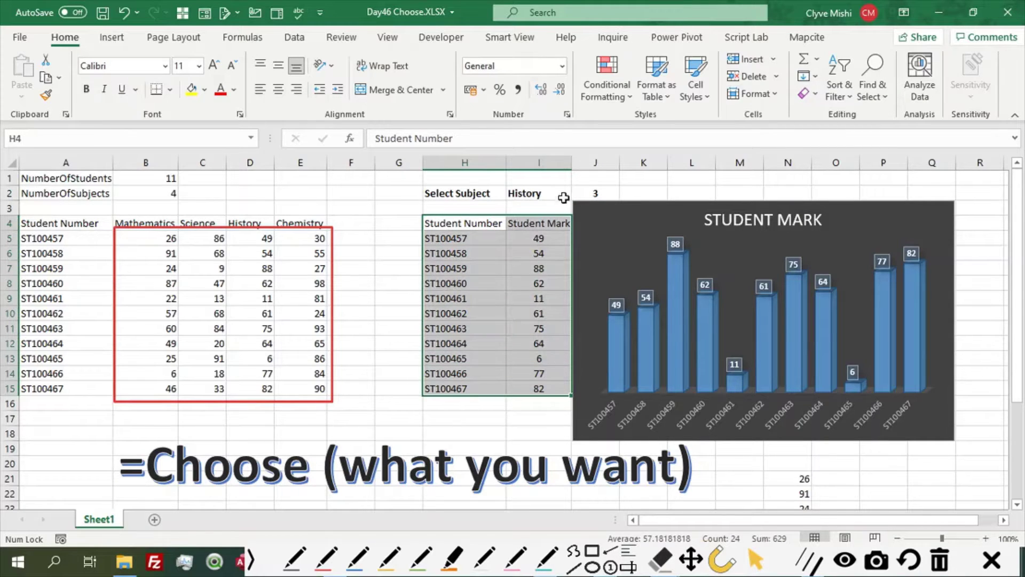
click(563, 197)
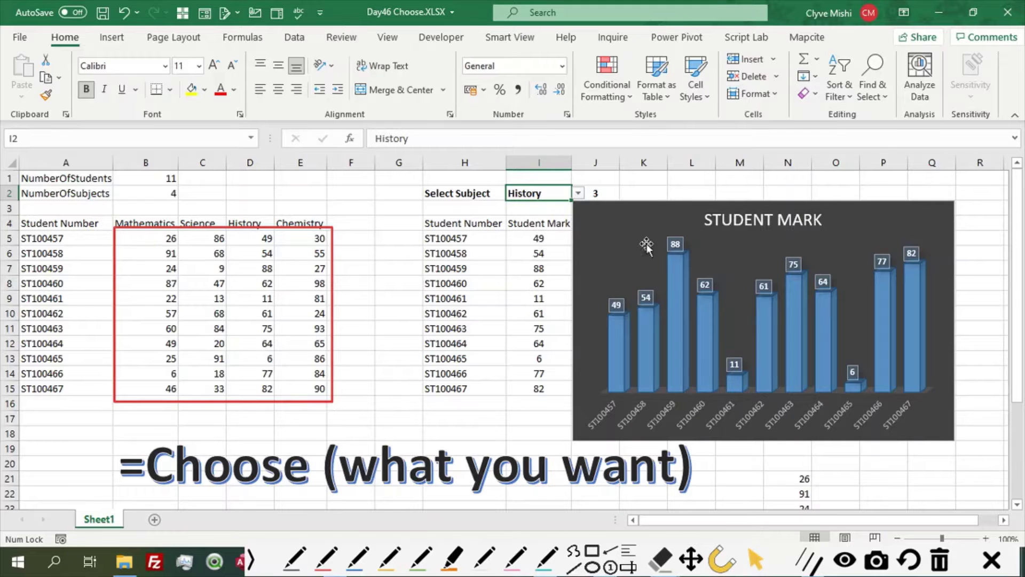
click(578, 193)
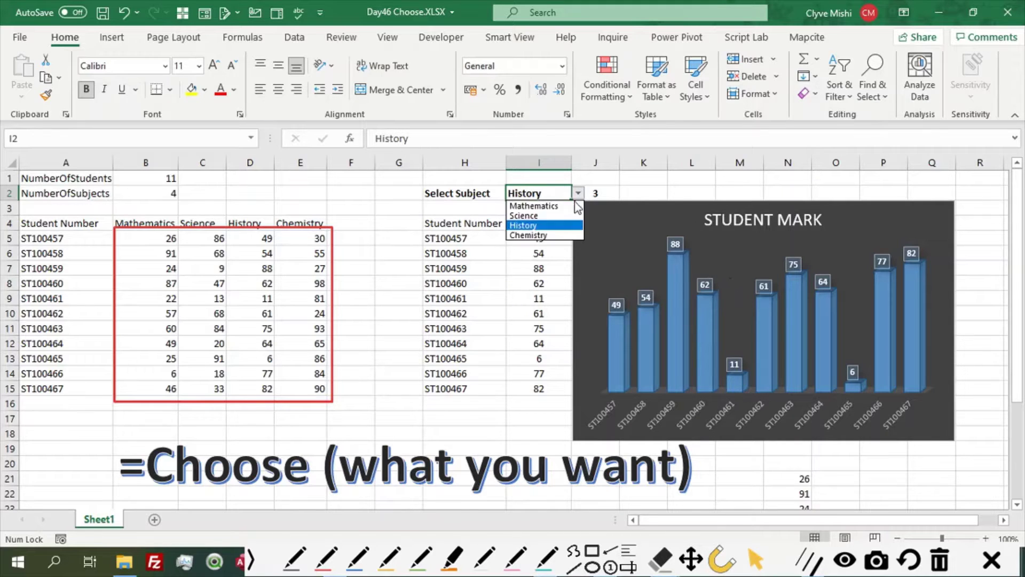
click(637, 180)
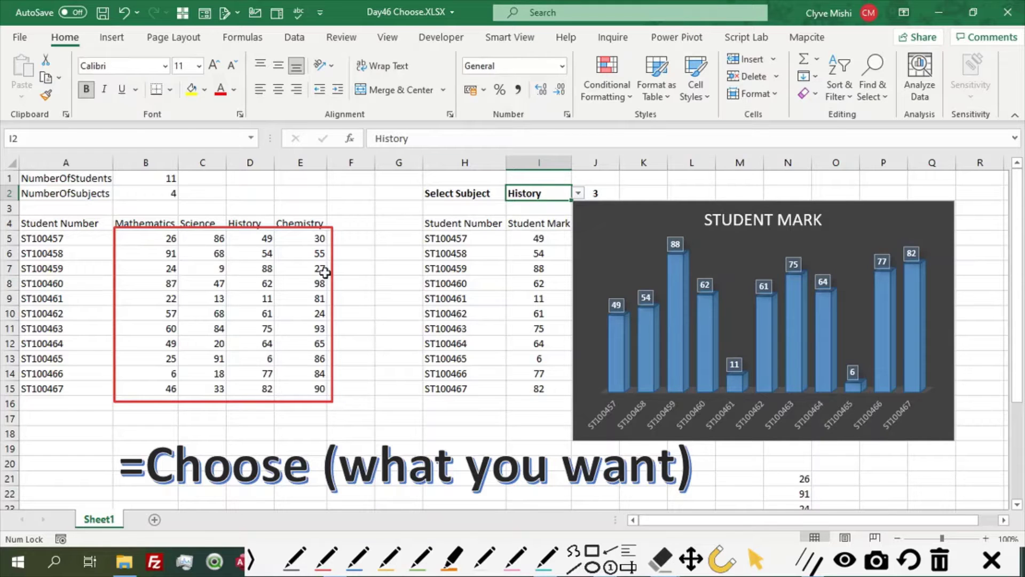
click(578, 193)
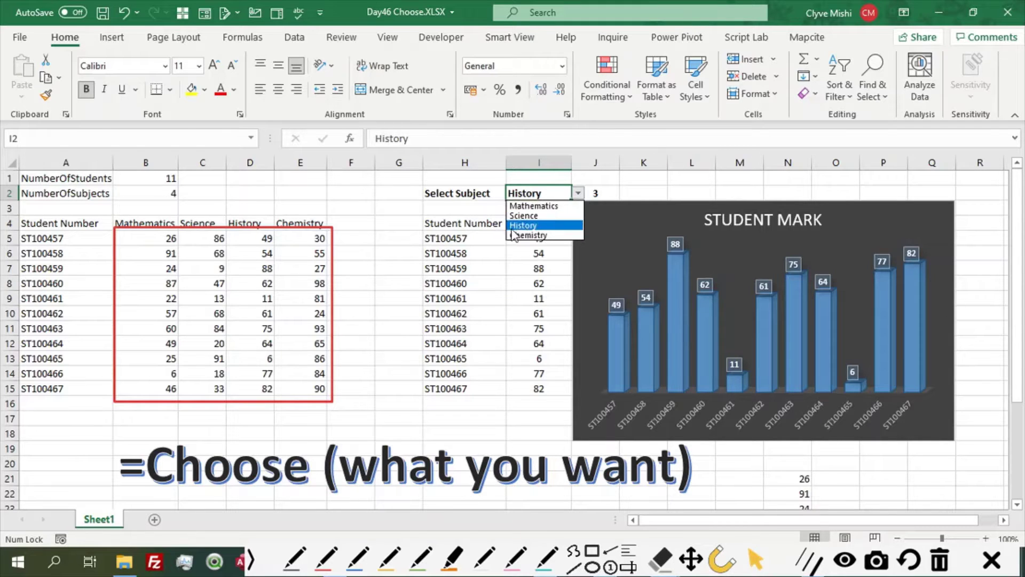
click(529, 203)
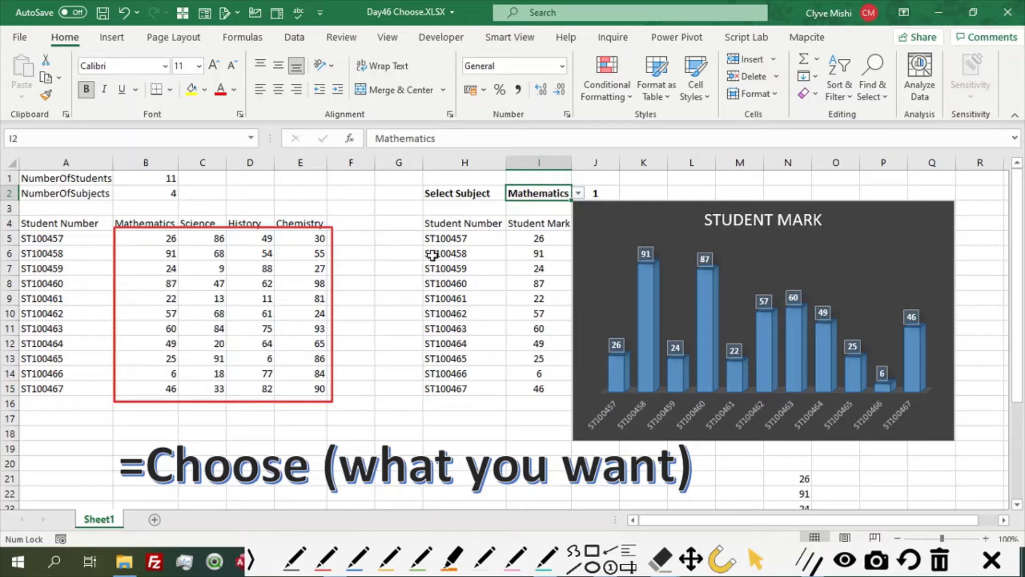
Step: Examine the CHOOSE formula behind the first student mark in cell I5 without changing it
click(449, 242)
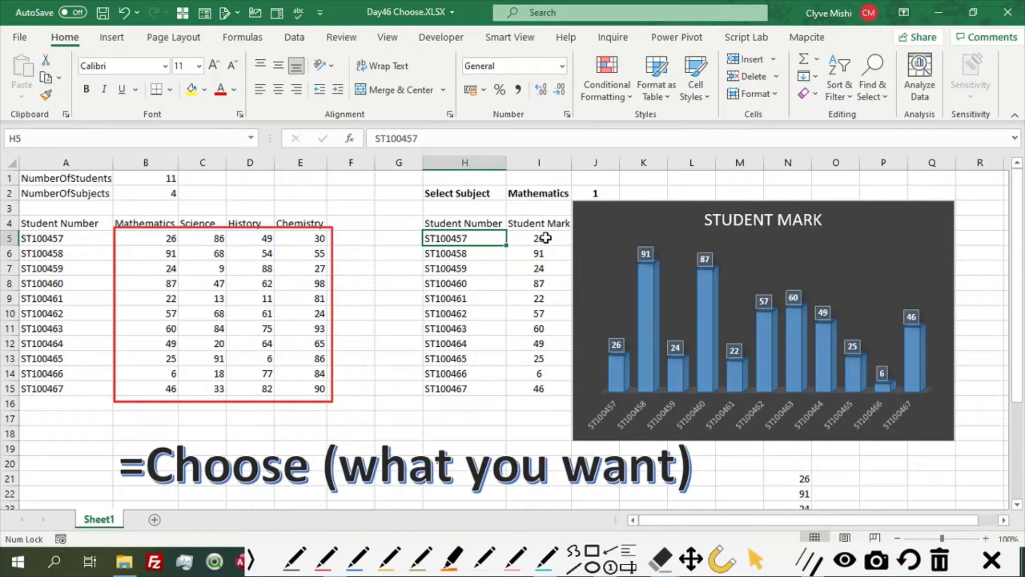
click(545, 238)
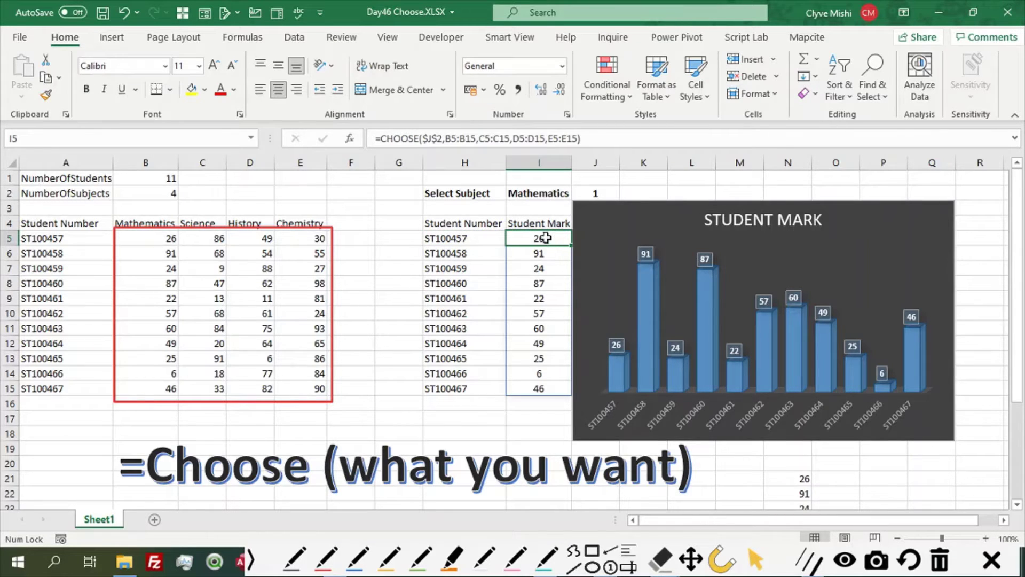
double_click(545, 238)
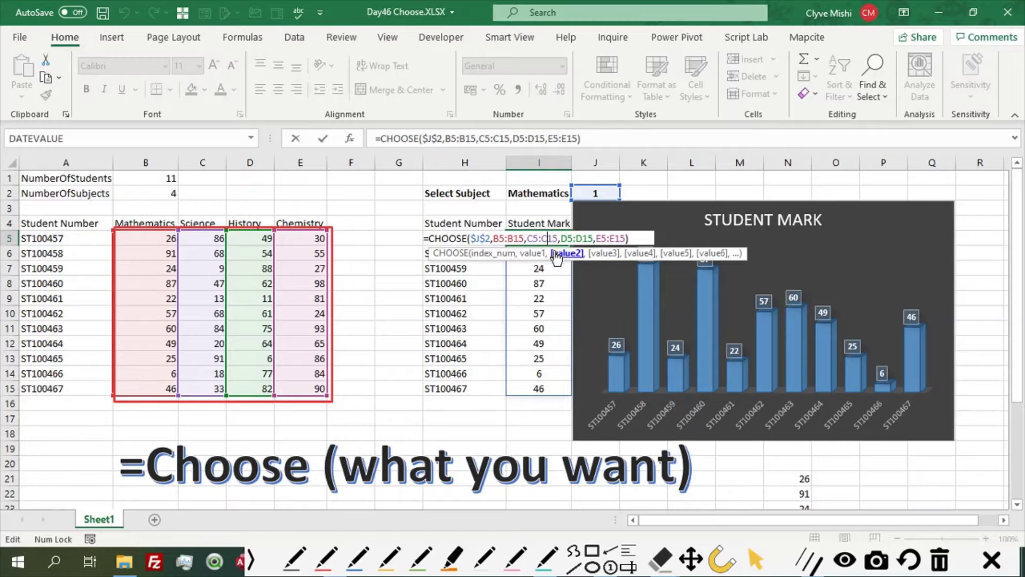
key(Escape)
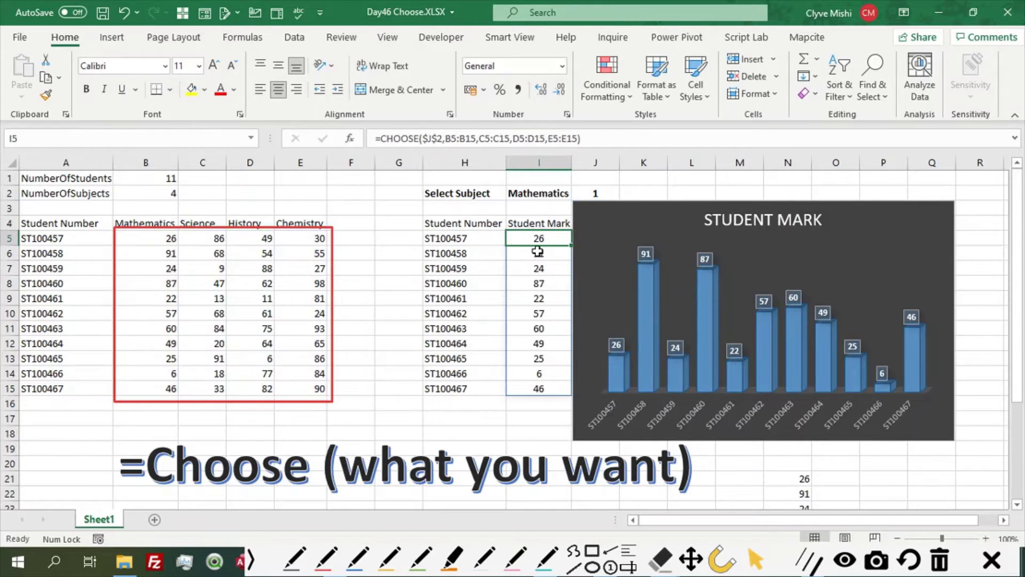
Step: Try clearing the spilled marks in cells I6 and I15, cancelling each edit
click(541, 254)
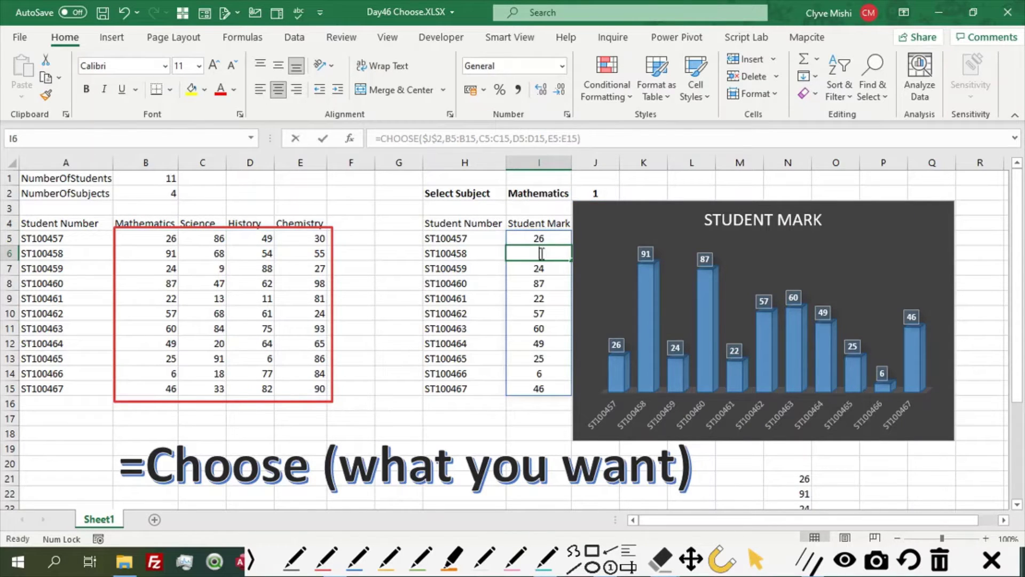
key(BackSpace)
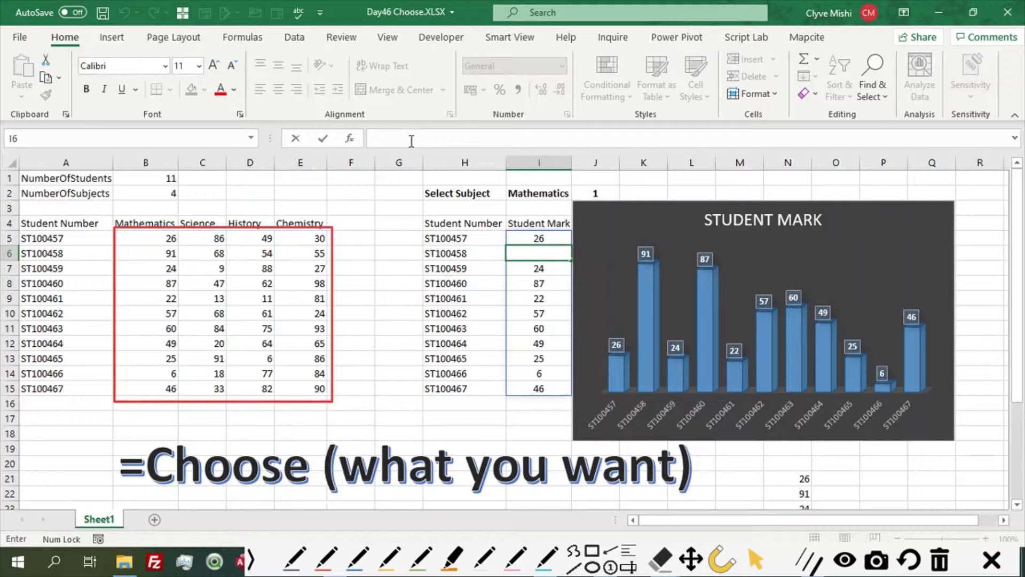
key(Escape)
click(540, 388)
key(BackSpace)
click(409, 140)
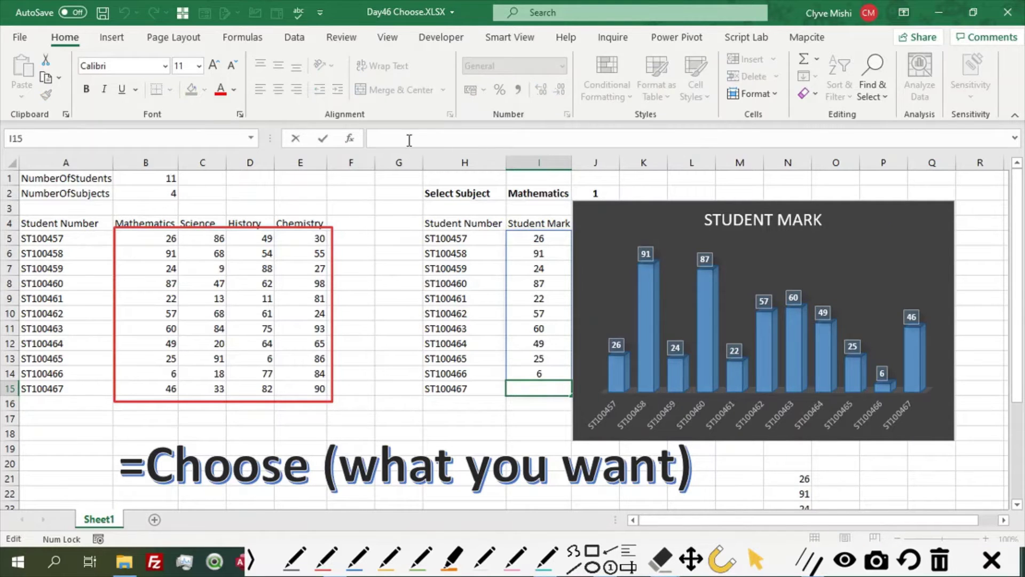
key(Escape)
Step: Delete the existing CHOOSE formula and its spilled marks from the range I5:I15
click(543, 238)
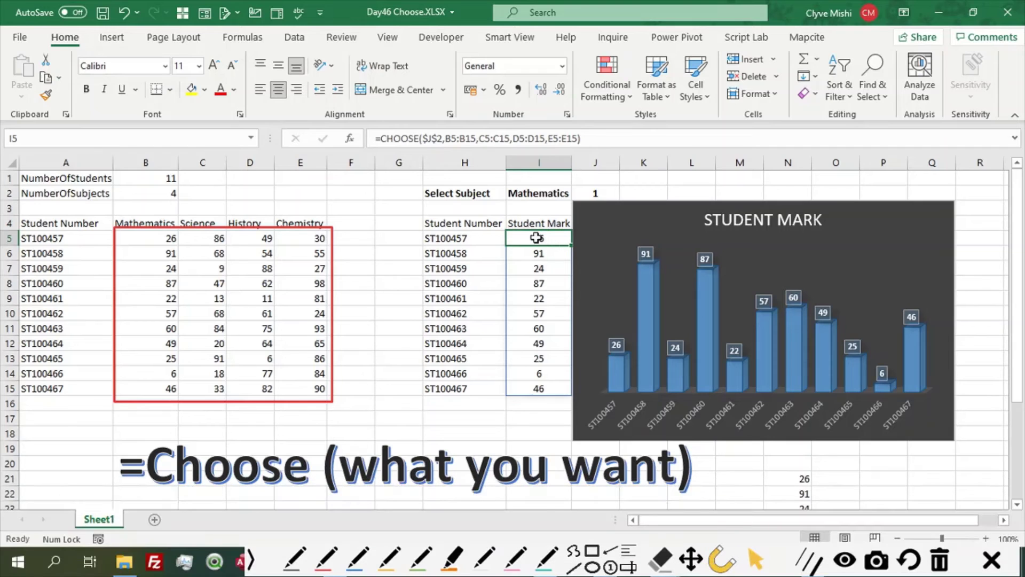
click(451, 240)
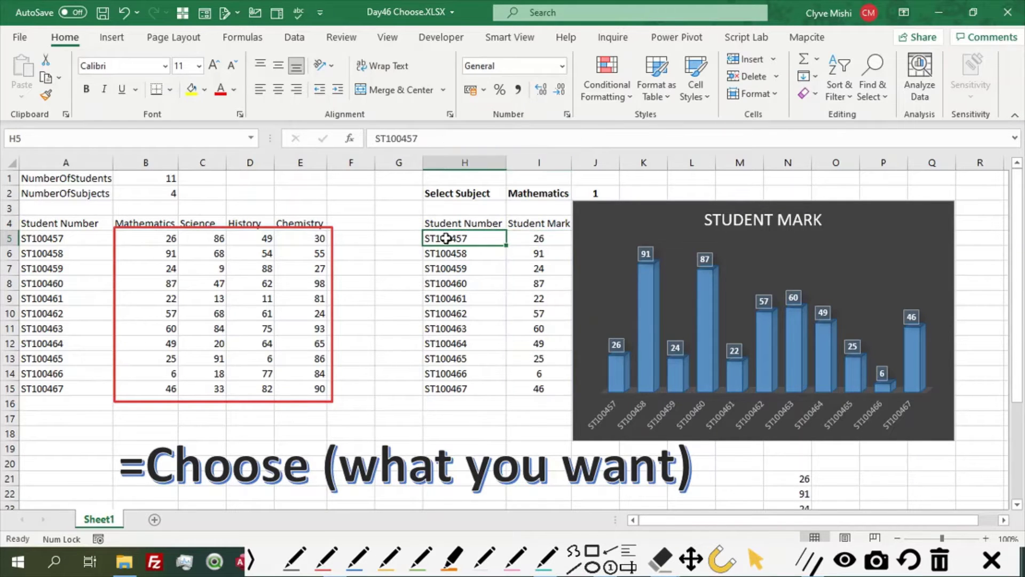
key(Right)
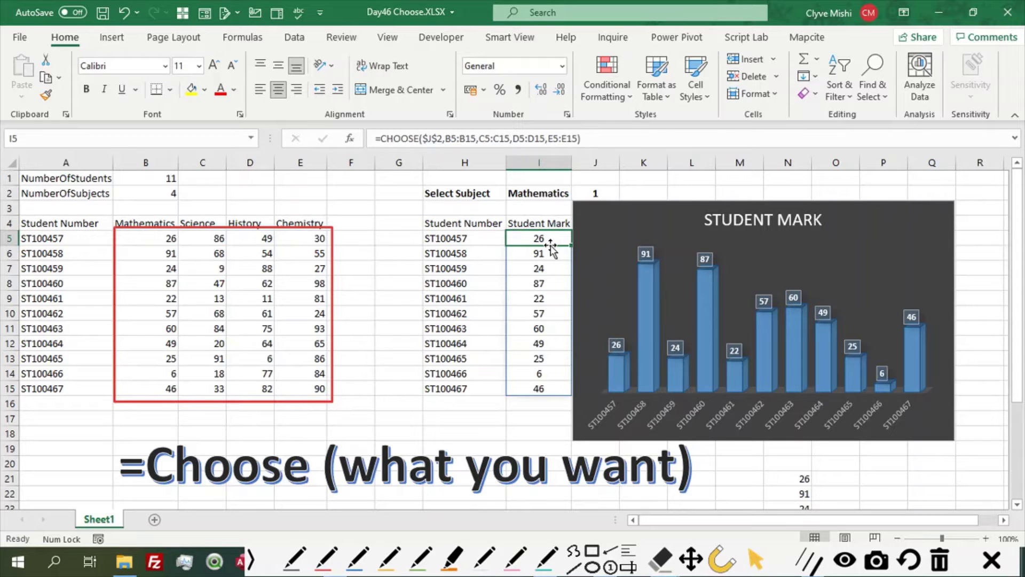
click(553, 250)
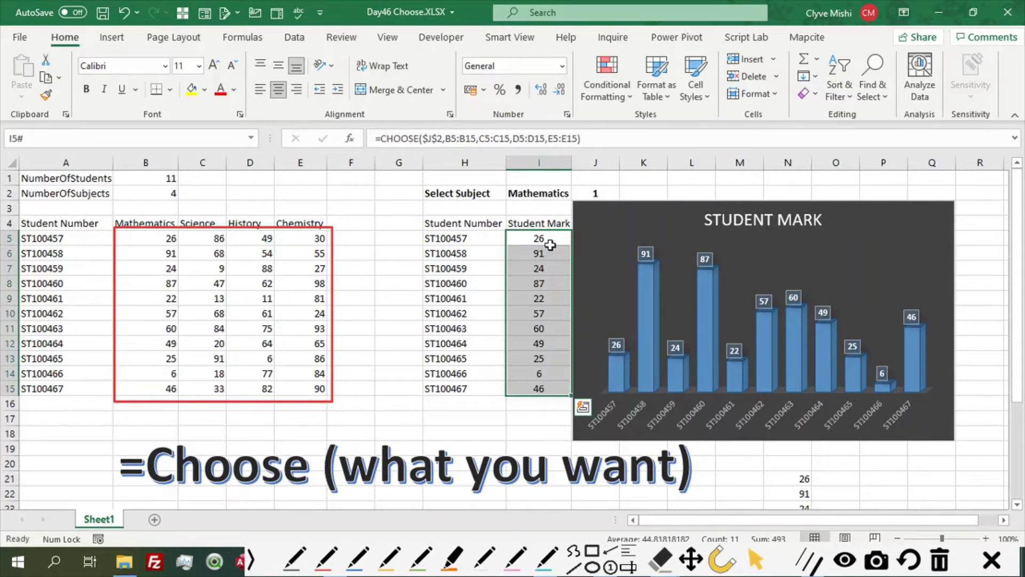
key(Delete)
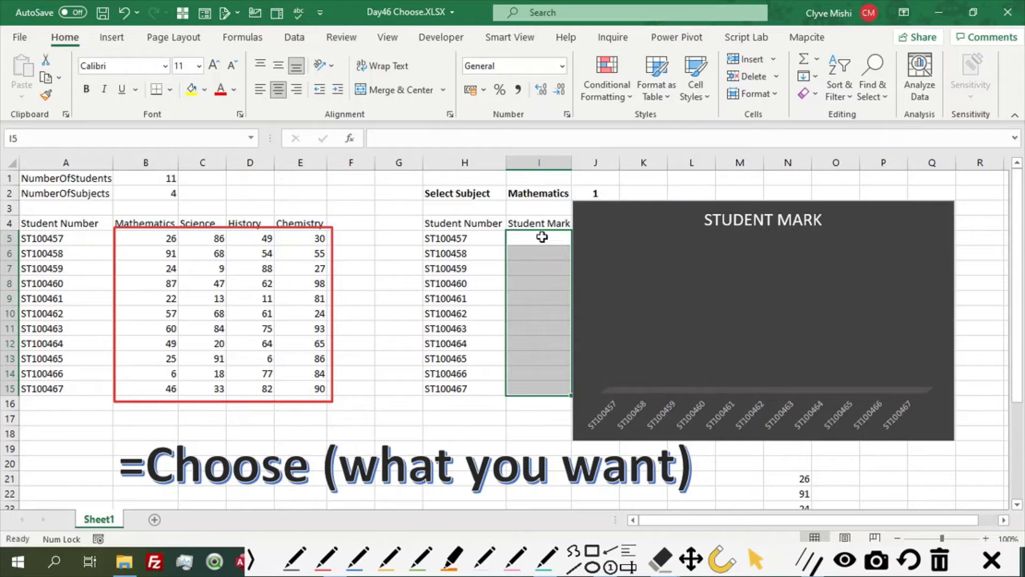
Step: Start a CHOOSE formula in cell I5 with 2 as the index number
click(542, 236)
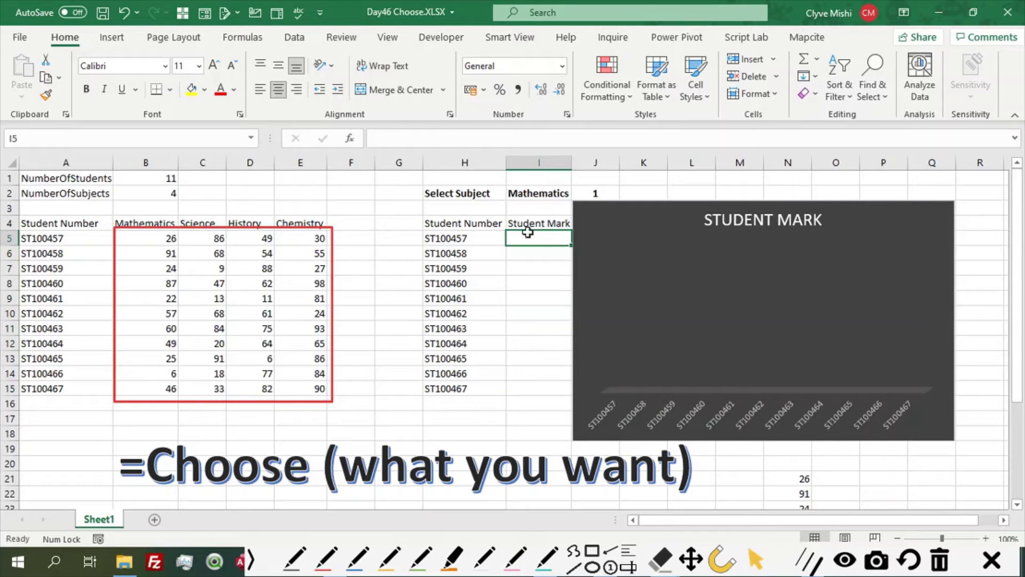
text(=)
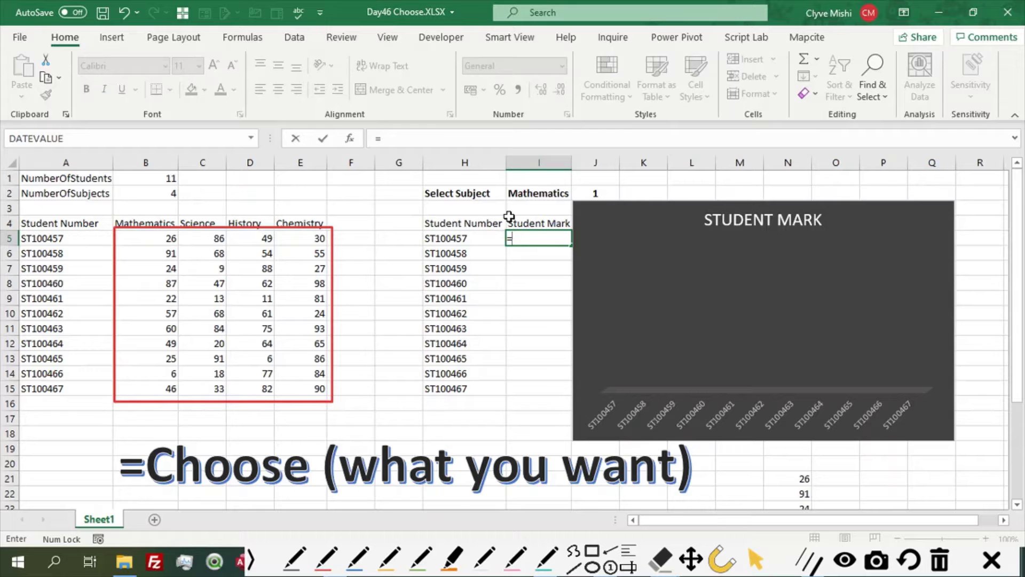
text(cHOSE)
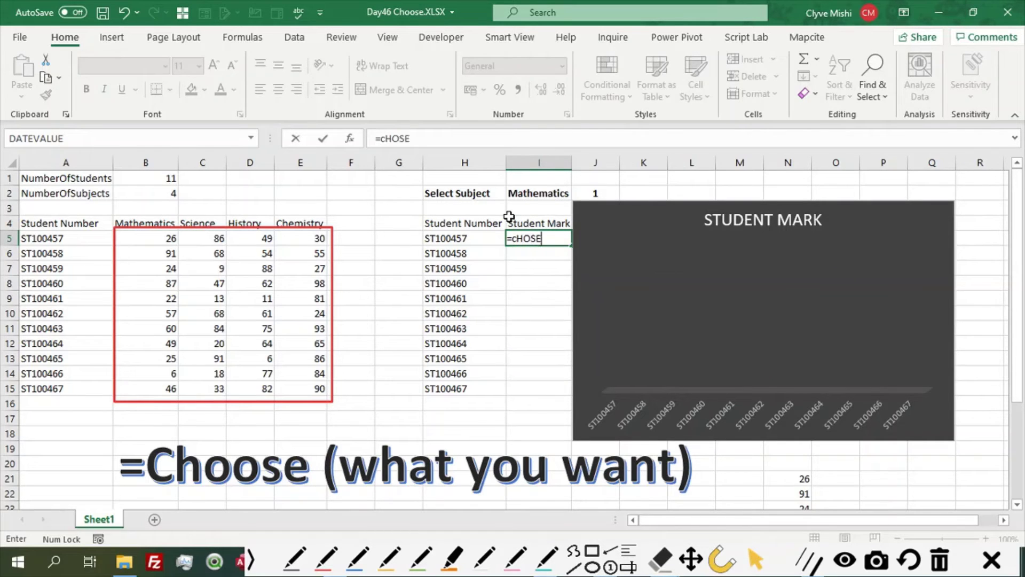
key(BackSpace)
key(BackSpace)
text(OS)
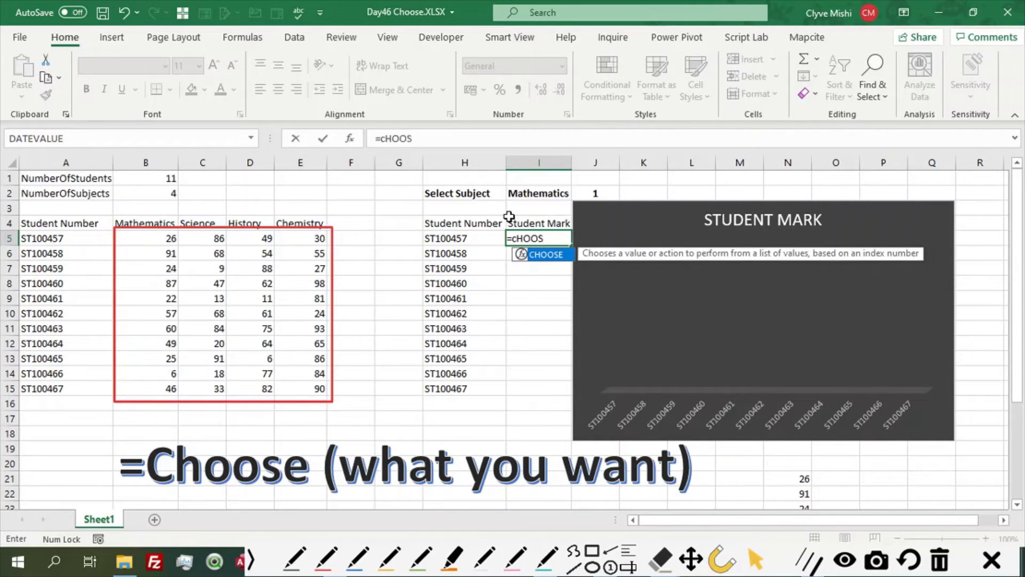
double_click(546, 255)
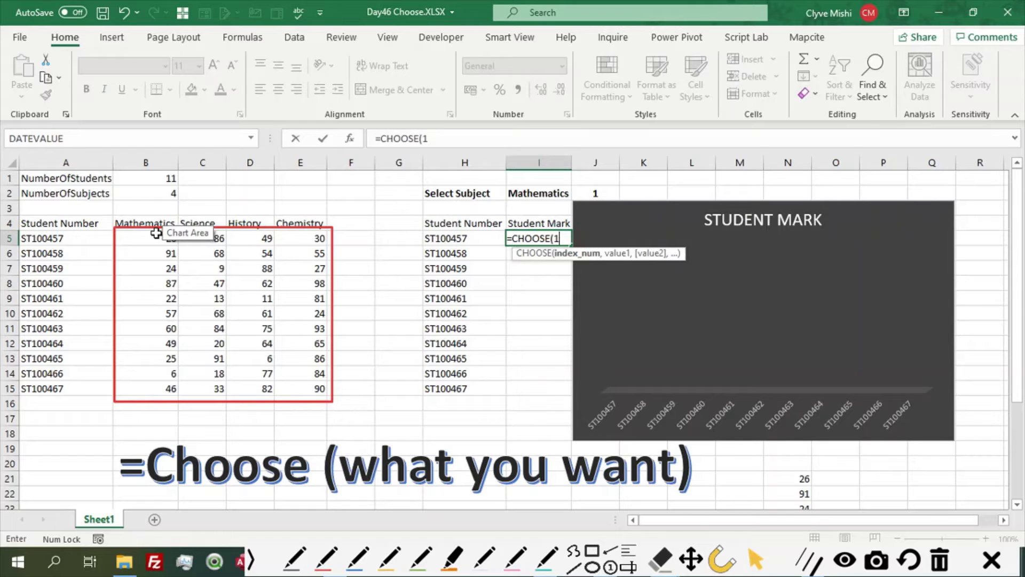
key(BackSpace)
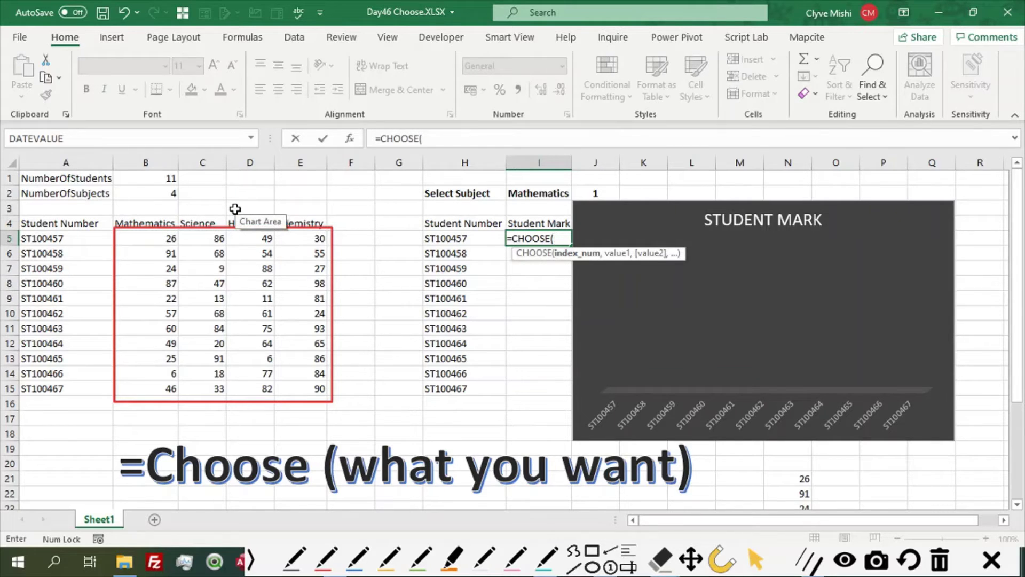
text(2)
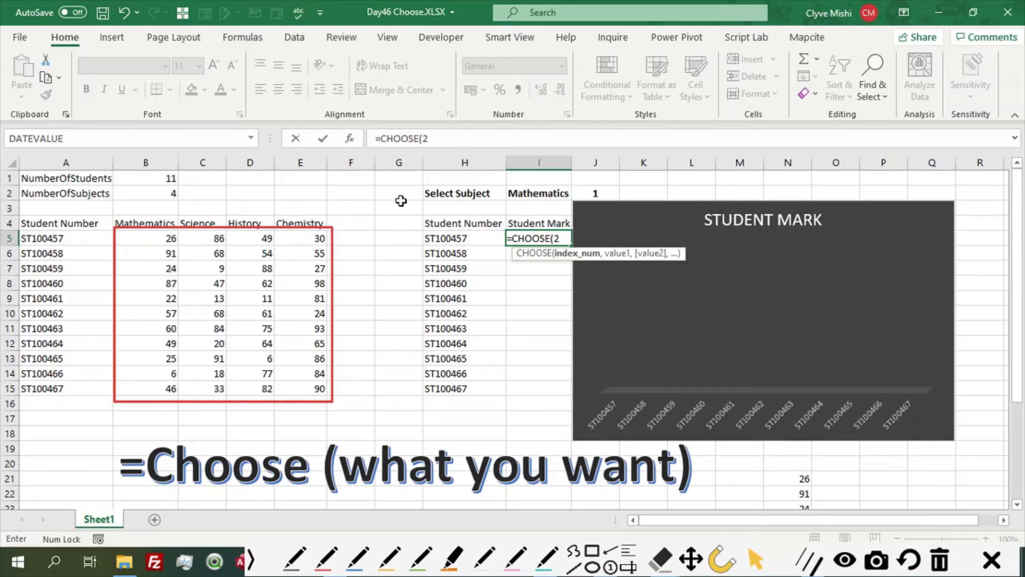
text(,)
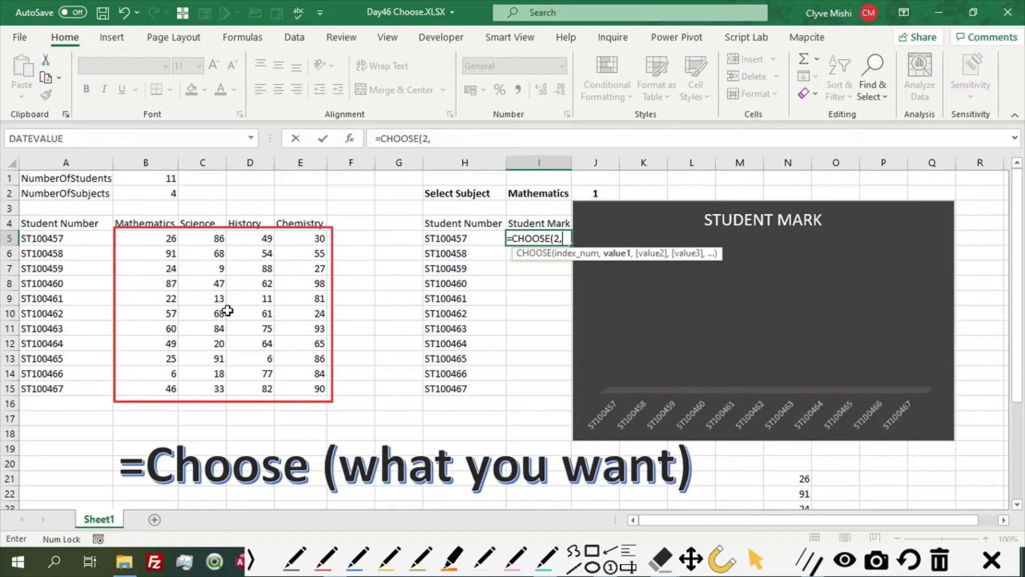
Step: Complete the CHOOSE formula in I5 with B5:B15, C5:C15, D5:D15 and E5:E15 as its four values
drag(172, 239, 160, 386)
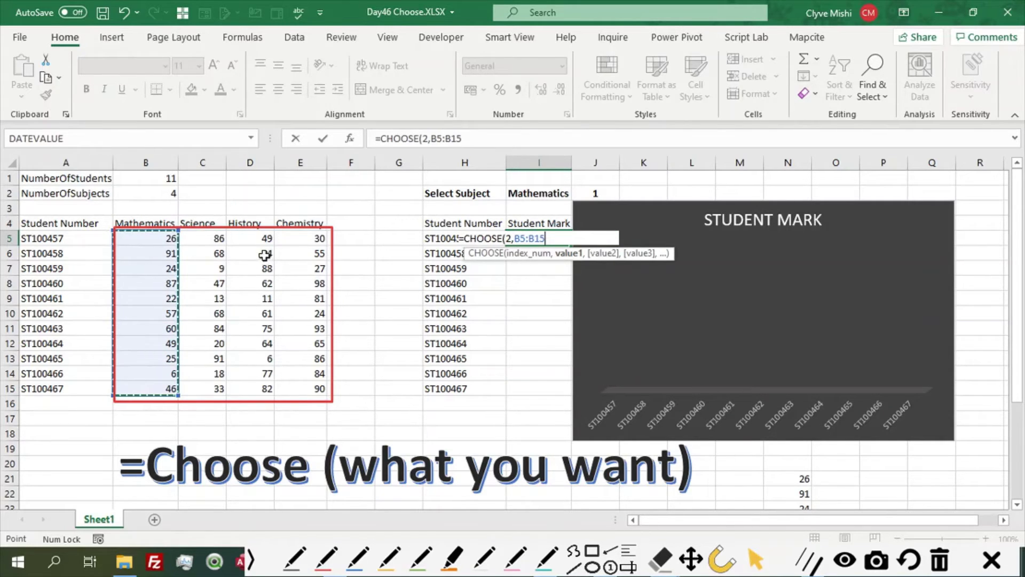
text(,)
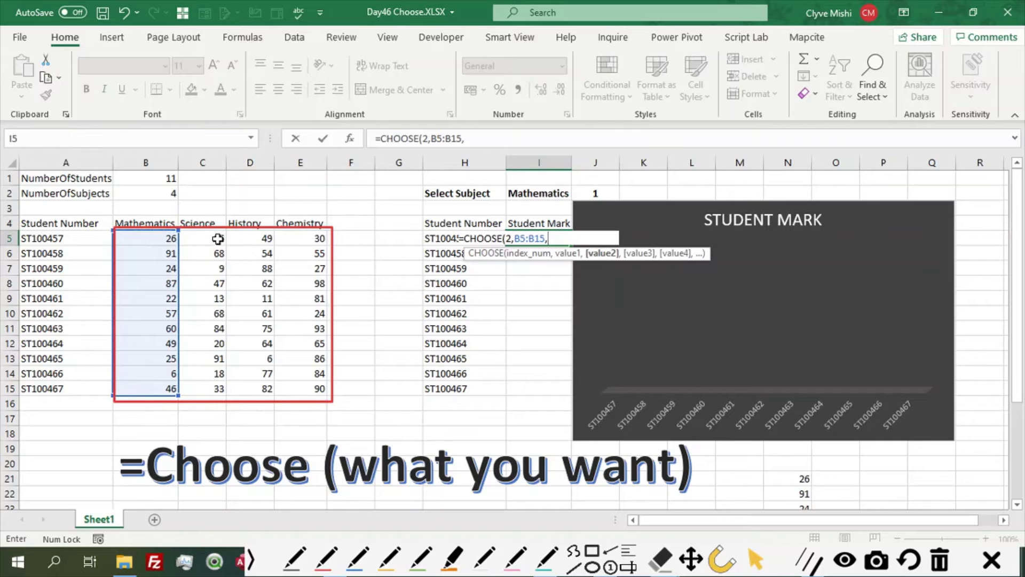
drag(218, 239, 213, 389)
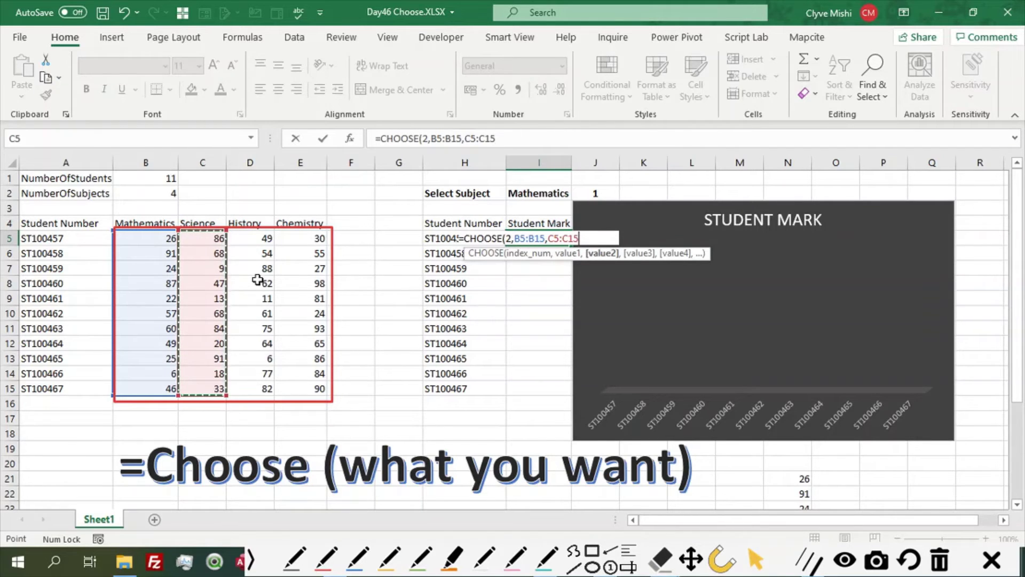
text(,)
drag(267, 239, 270, 385)
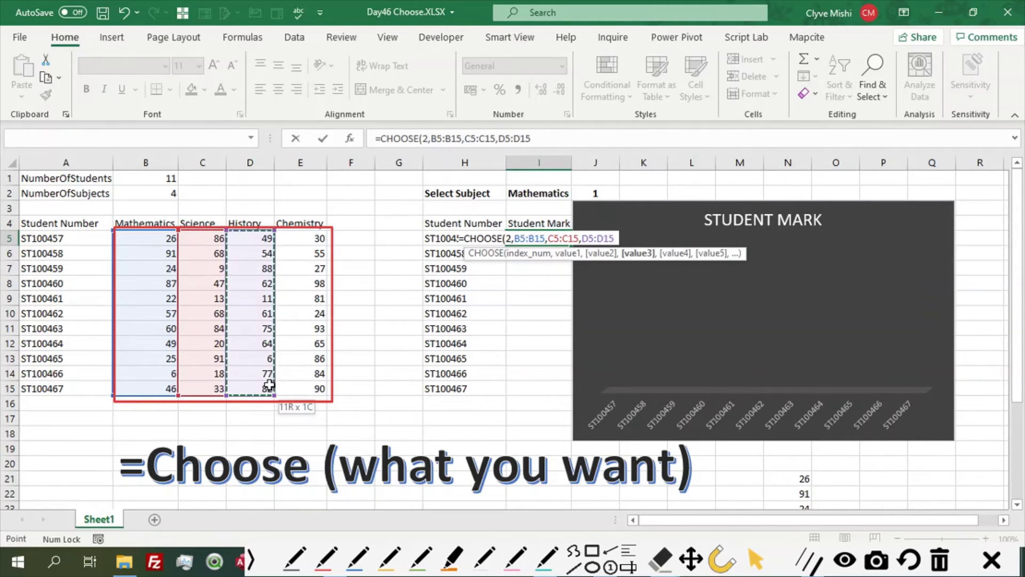
text(,)
drag(314, 238, 311, 388)
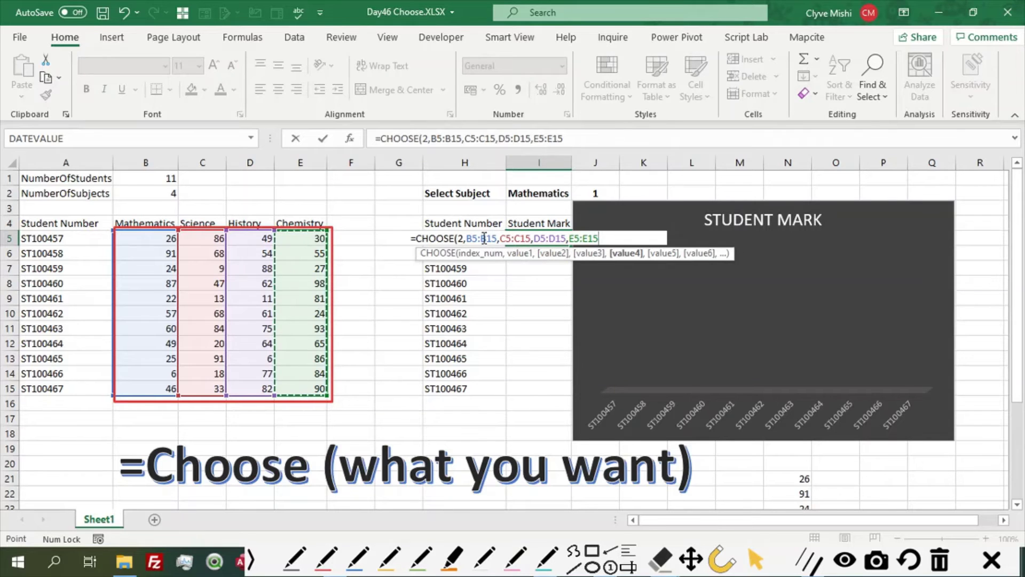
text())
key(Return)
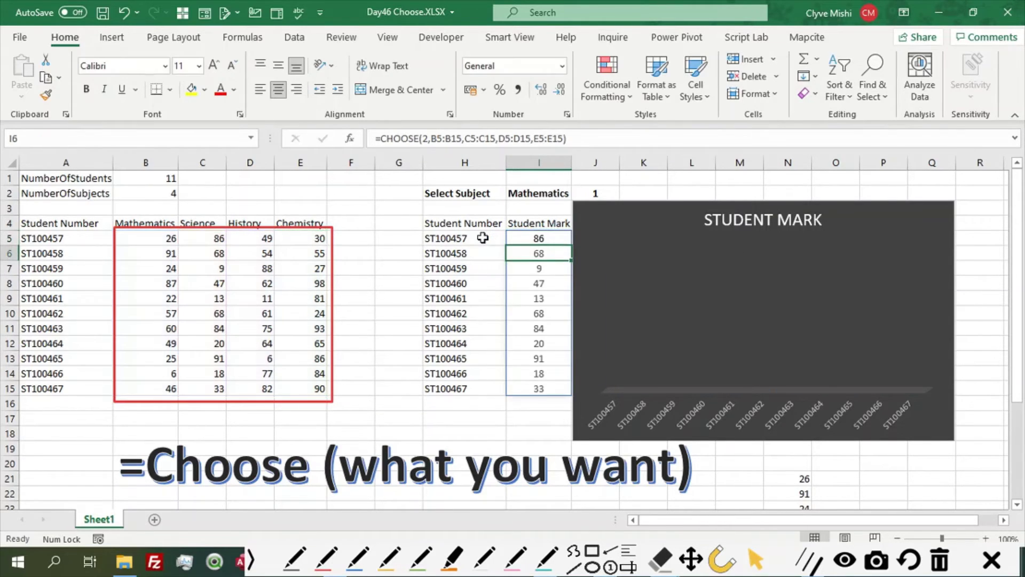
Step: Compare the subject selected in I2 with the index number in the CHOOSE formula of cell I5
click(554, 237)
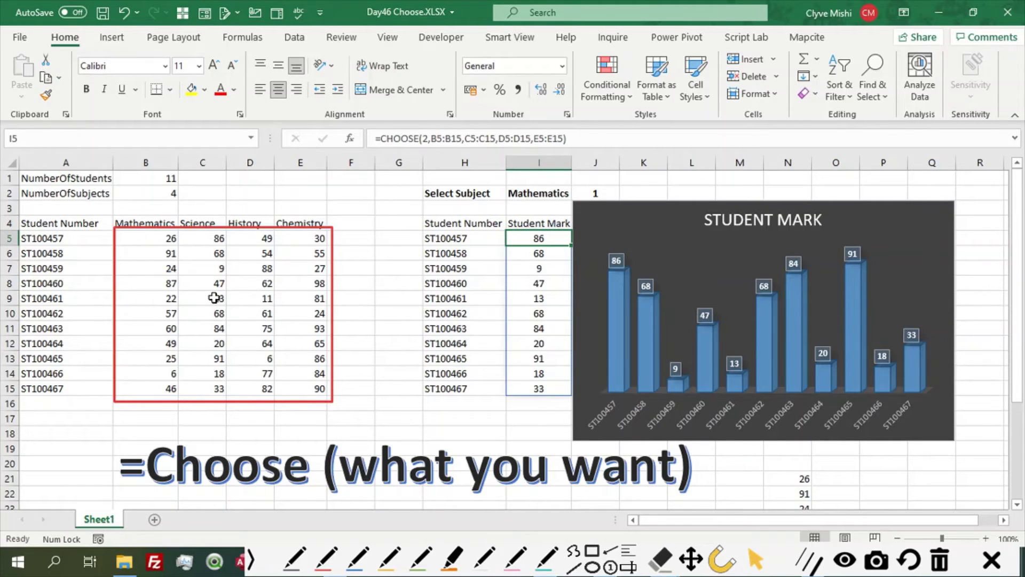
click(537, 196)
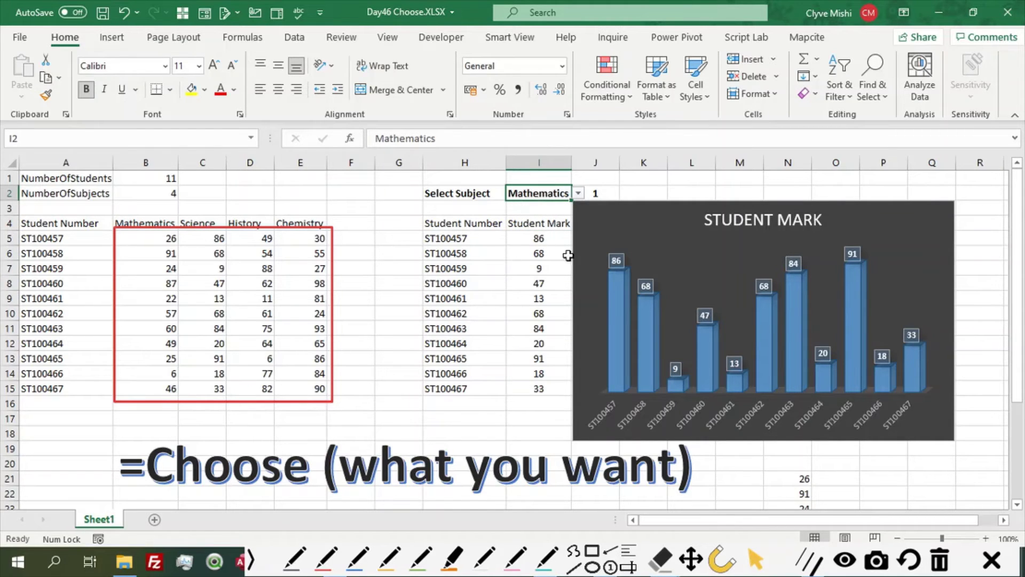
click(550, 238)
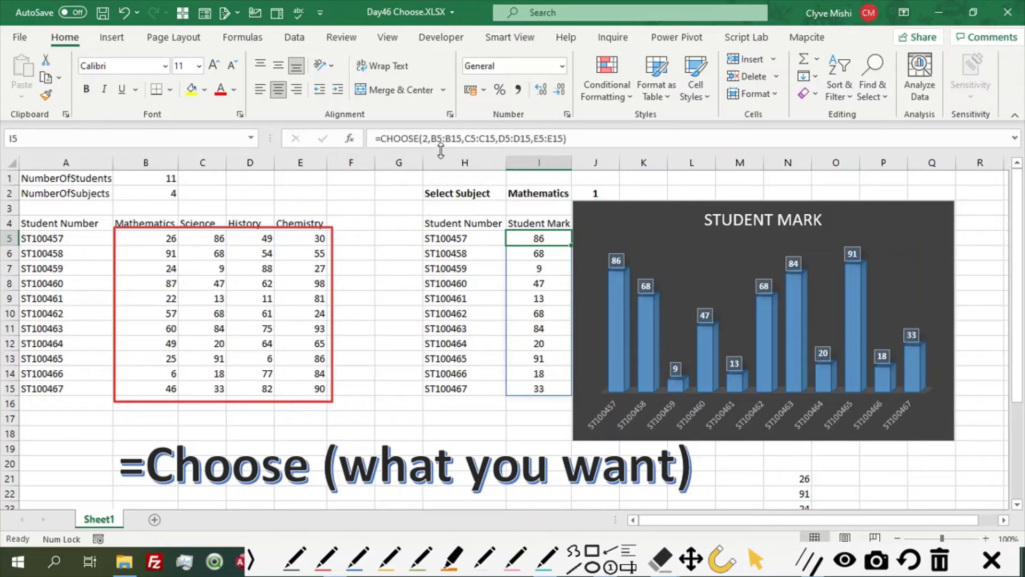
click(428, 138)
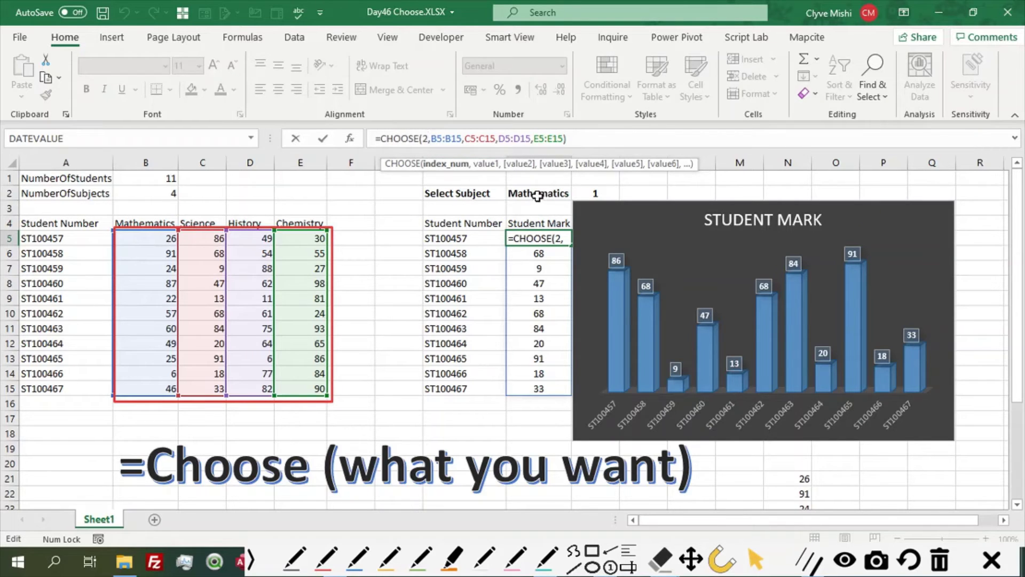
key(Return)
Step: Switch the selected subject in I2 to Science, History and Chemistry in turn, ending back on Mathematics
click(560, 194)
click(577, 194)
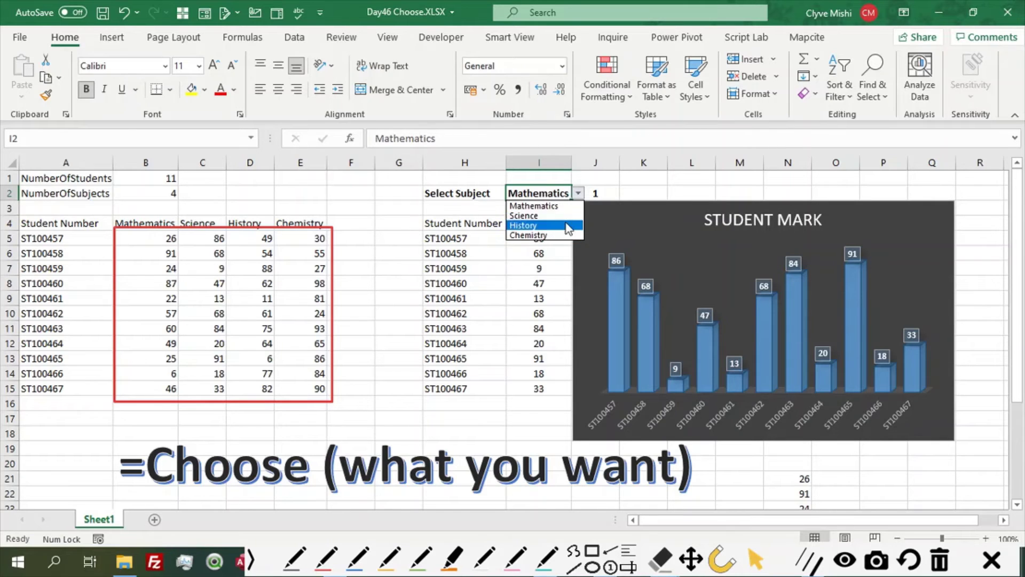
click(528, 216)
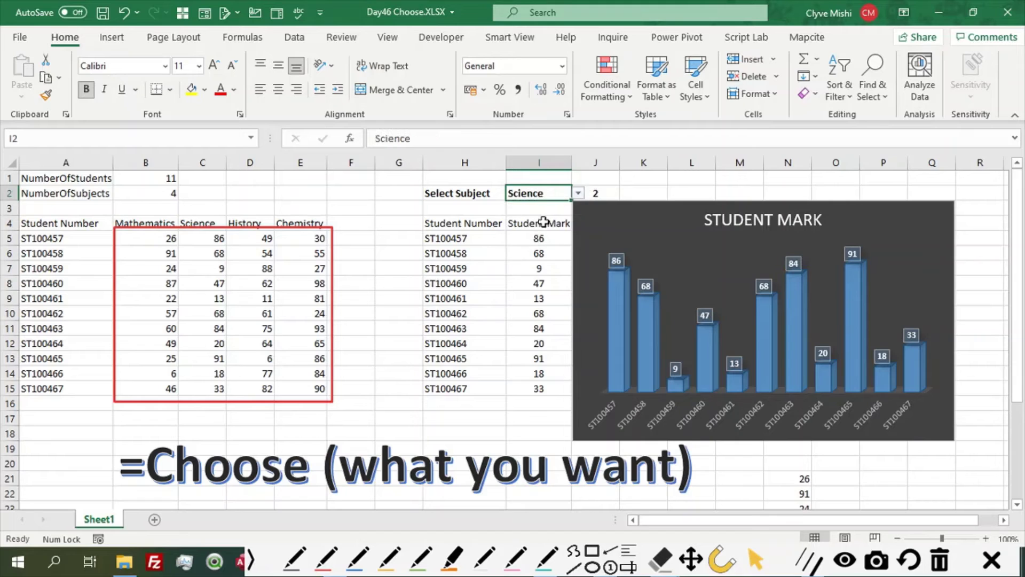
click(578, 193)
click(544, 226)
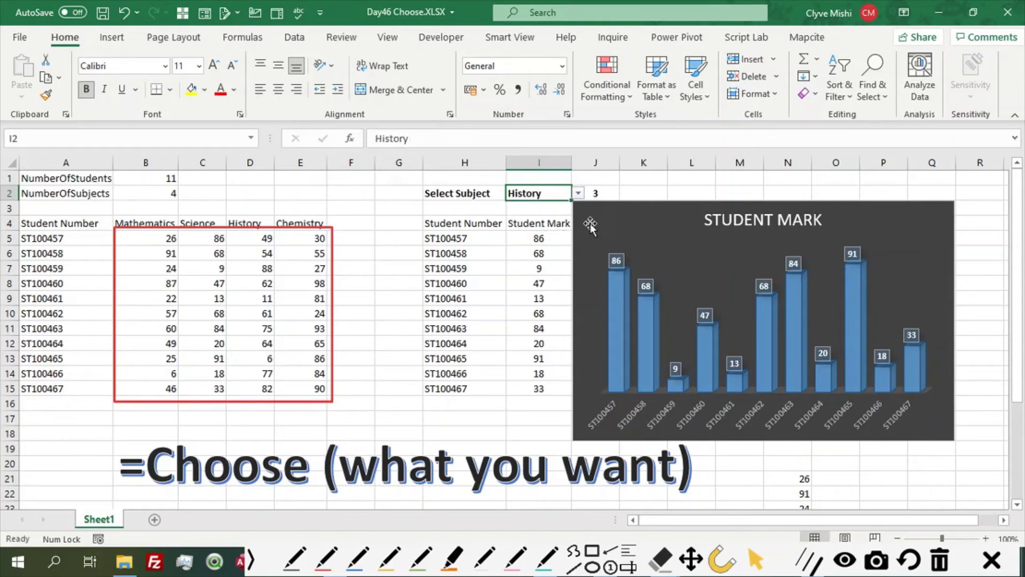
click(577, 194)
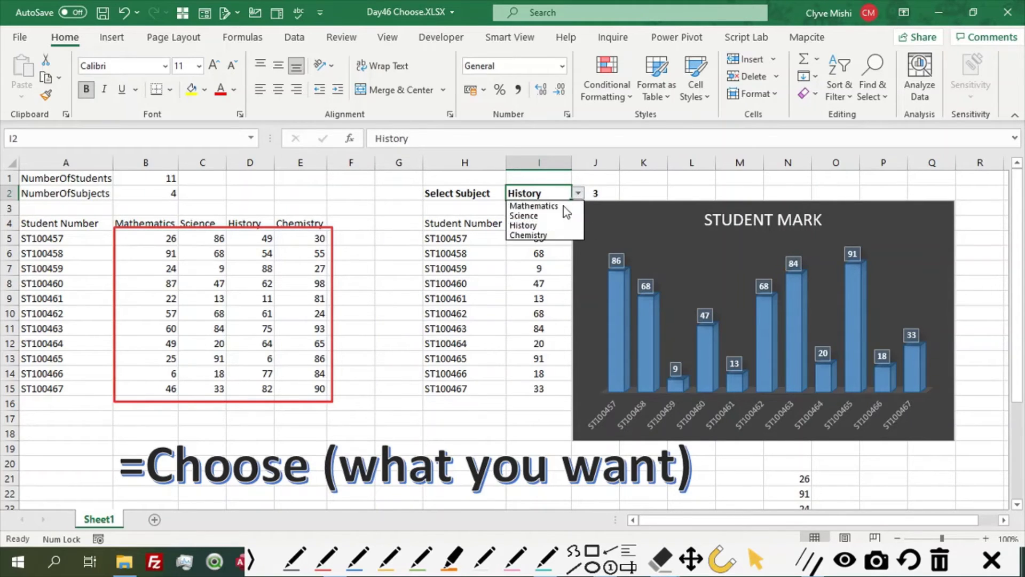
click(538, 230)
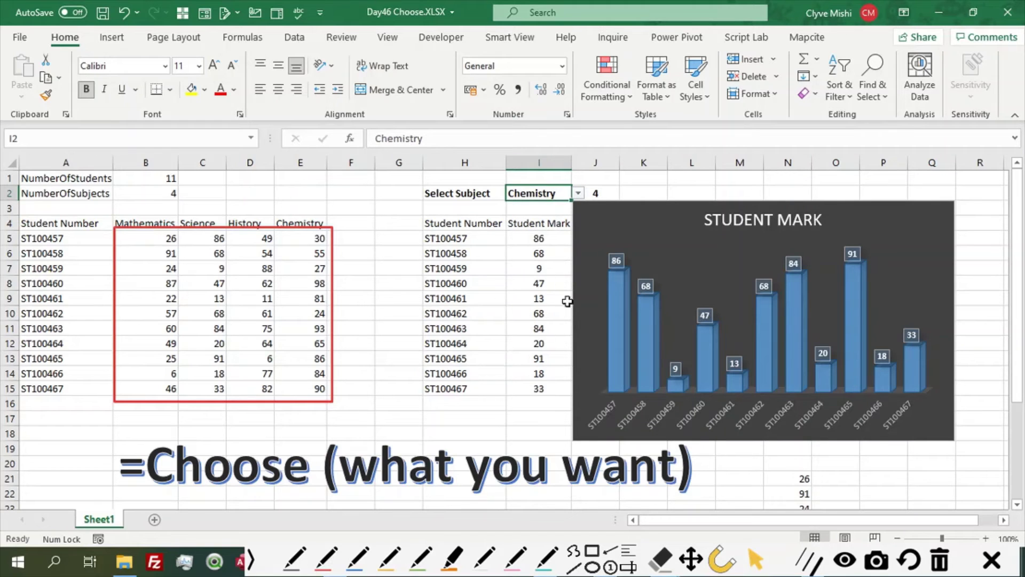
click(578, 193)
click(537, 205)
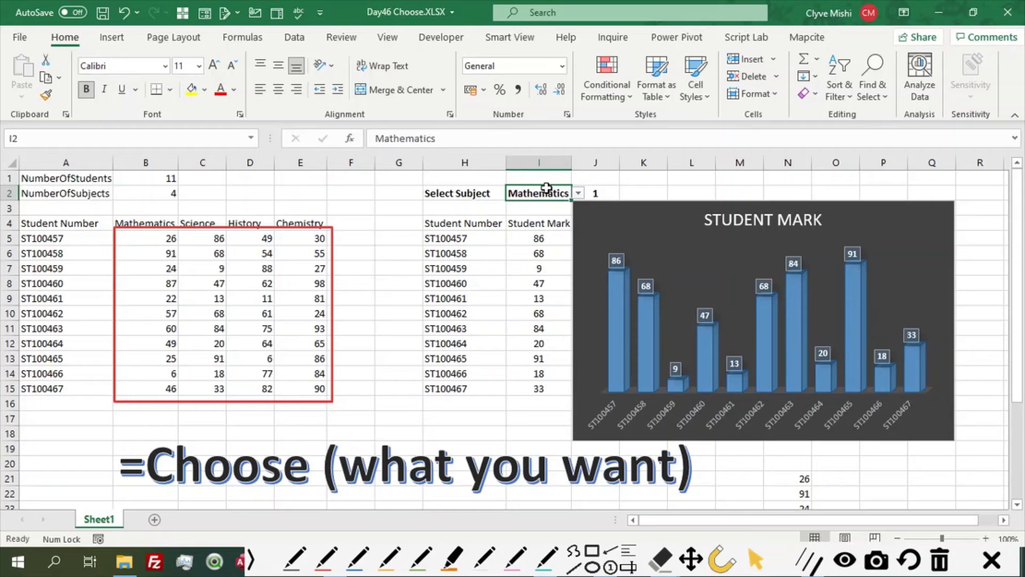
Step: Examine the logical tests and return values of the IFS function in cell J2 in its function arguments
click(599, 194)
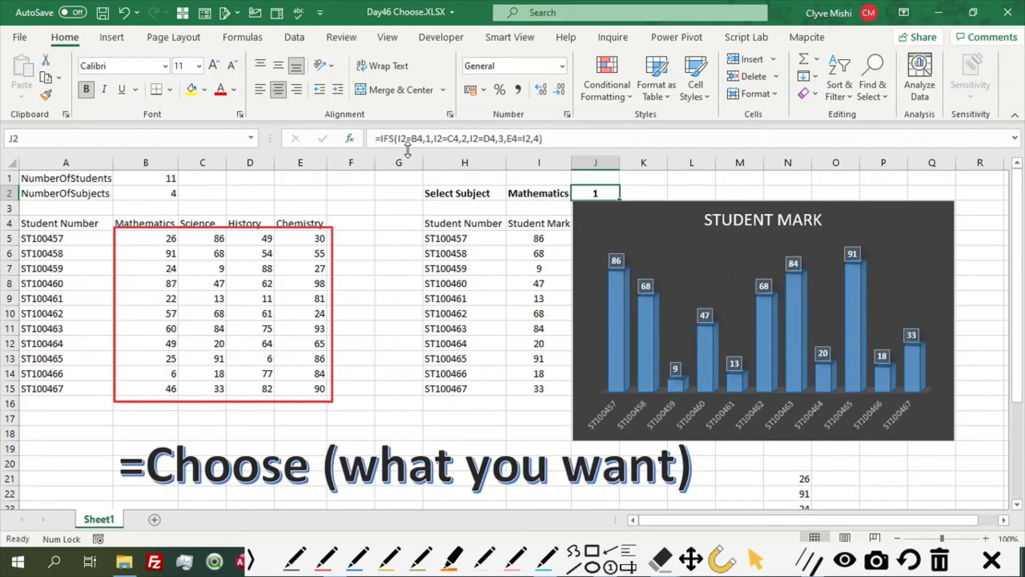
click(353, 139)
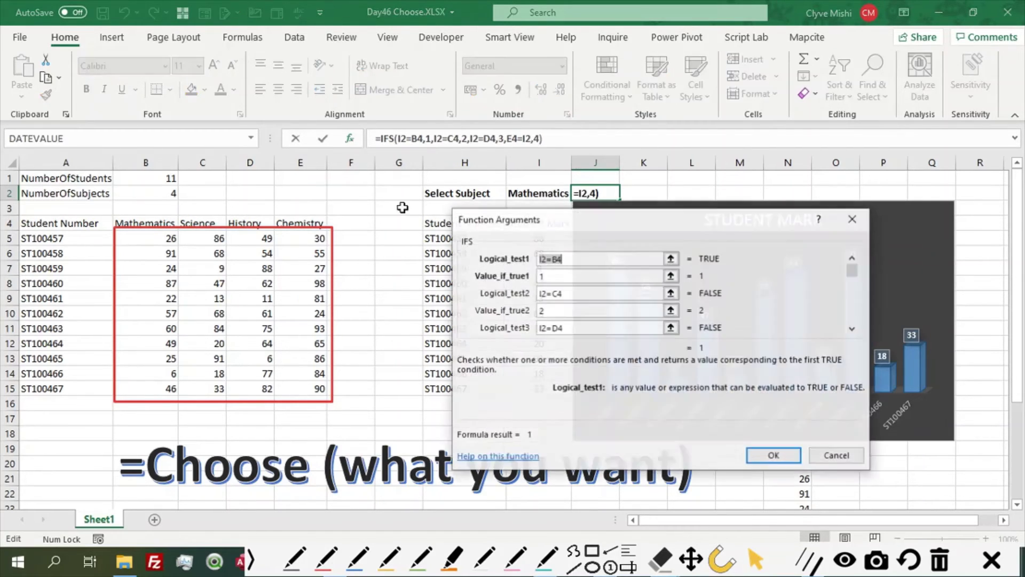
drag(667, 224, 790, 207)
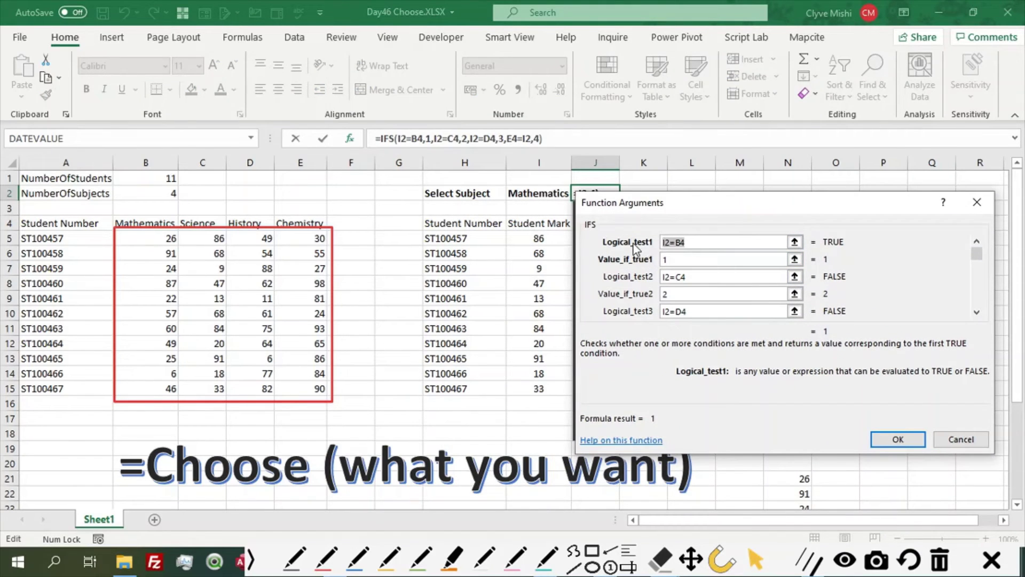
drag(709, 204, 761, 236)
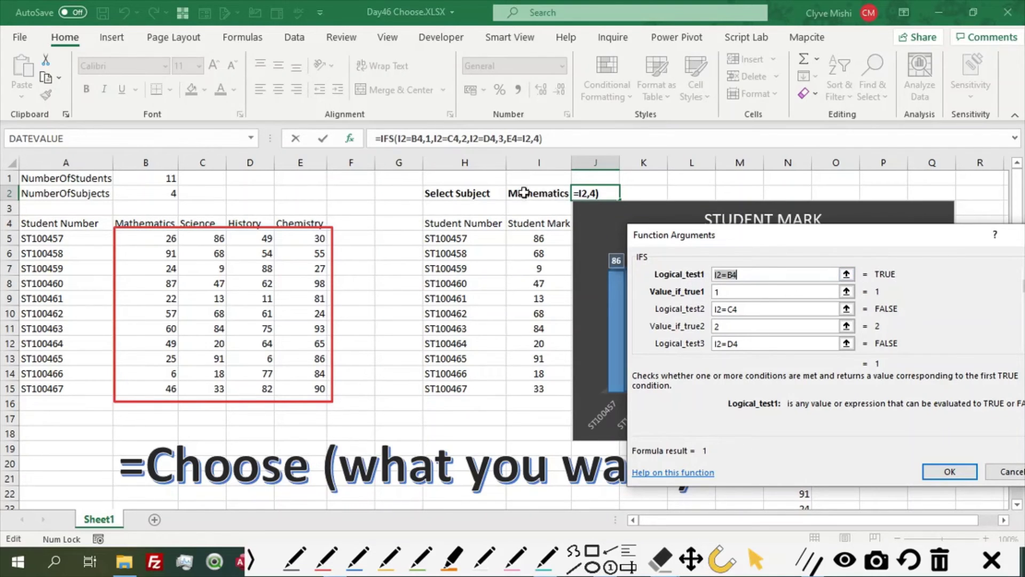
click(728, 292)
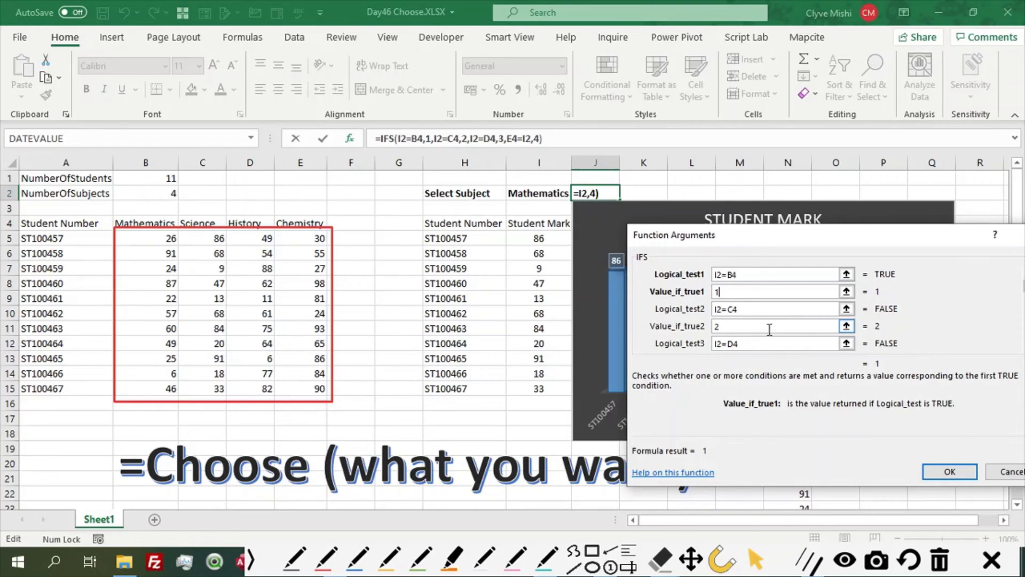
drag(748, 235, 654, 224)
click(934, 334)
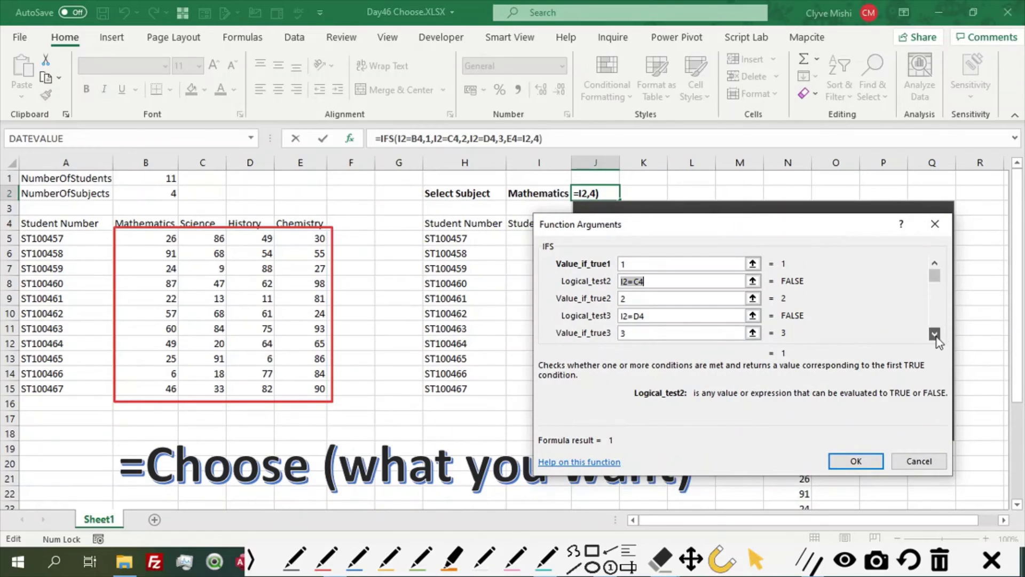
click(934, 333)
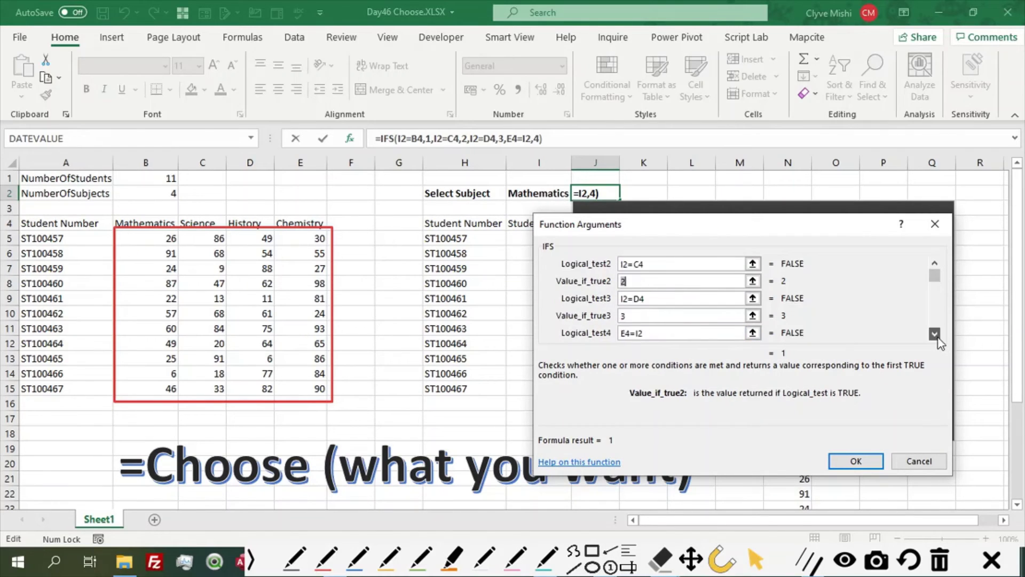
click(934, 334)
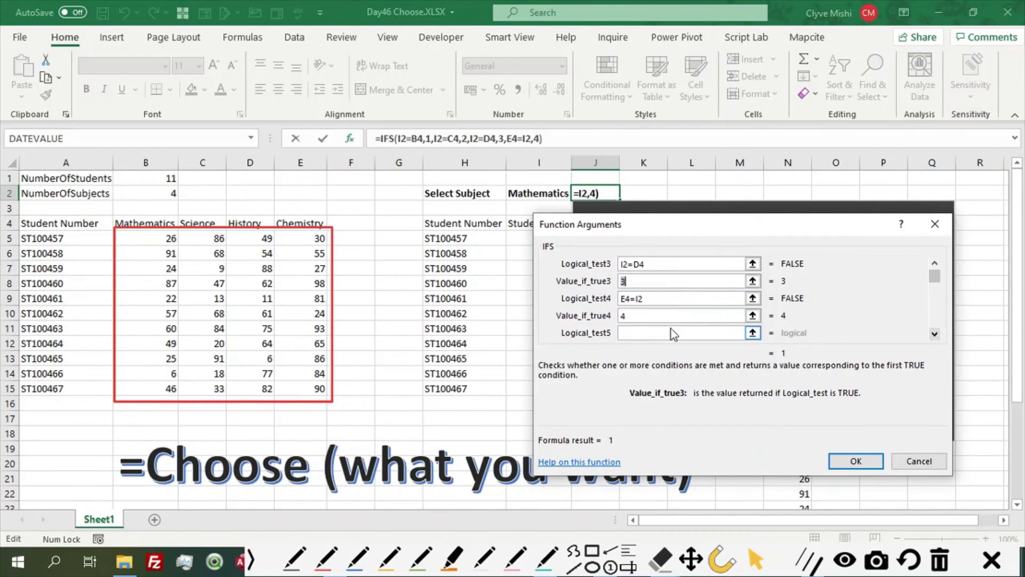
click(643, 299)
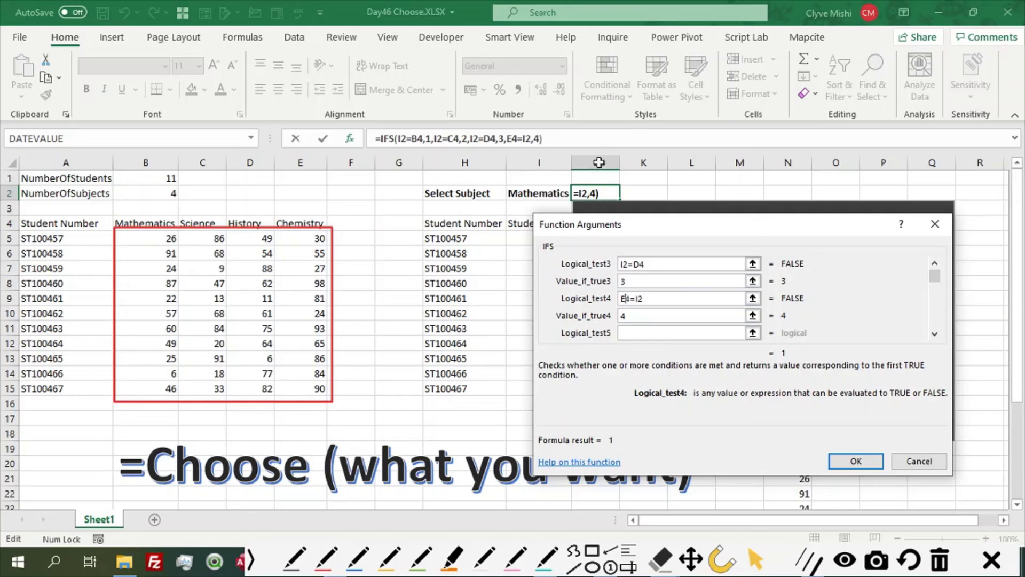
click(628, 316)
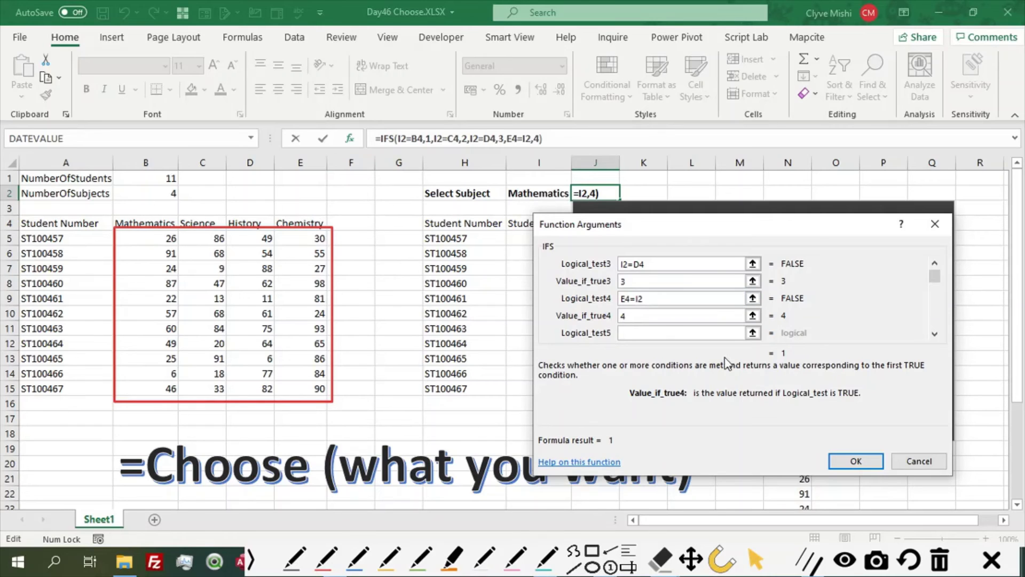
click(857, 460)
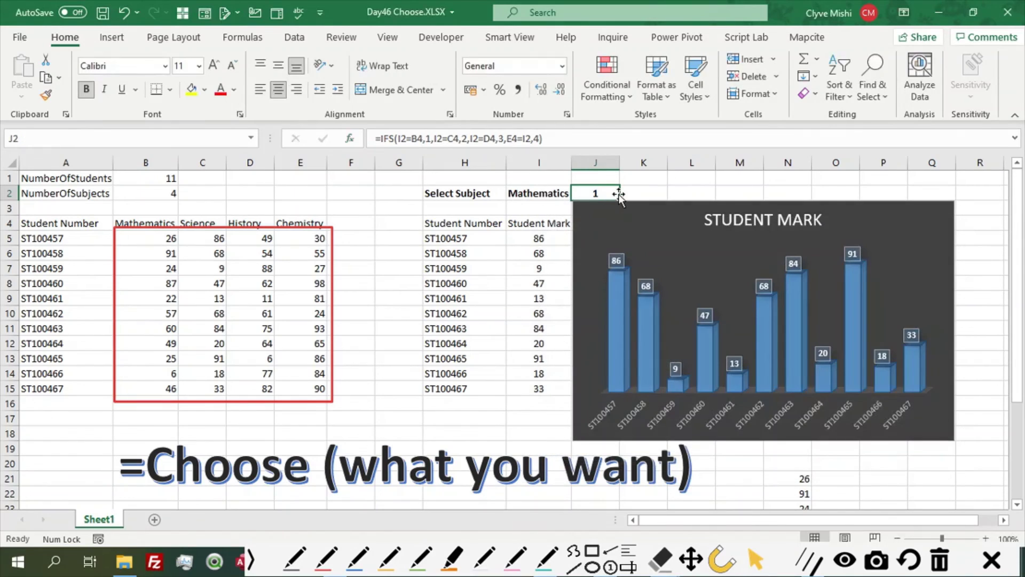
Step: Change the selected subject in I2 to Science and then to History to test the index number
click(558, 193)
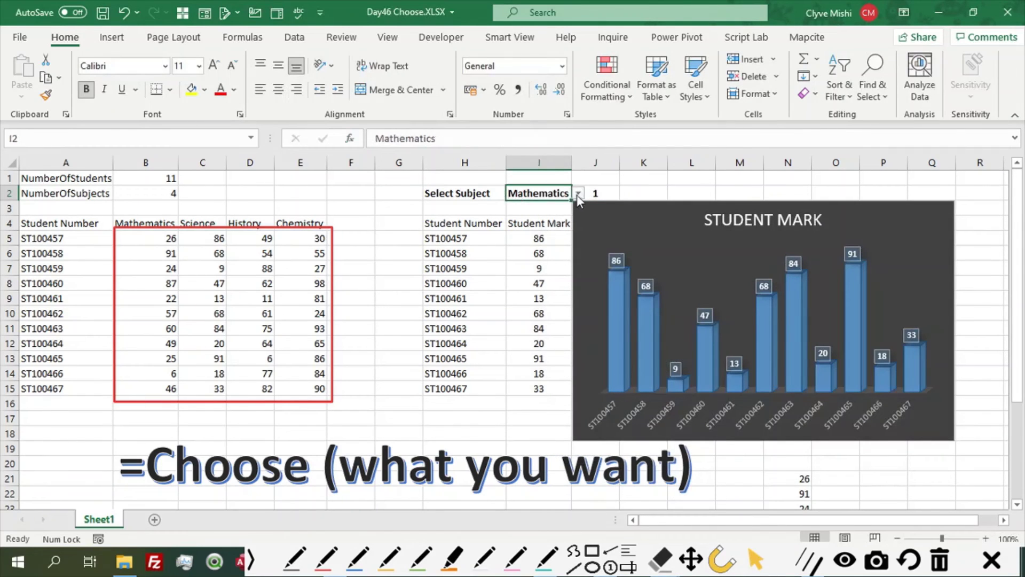
click(578, 193)
click(544, 214)
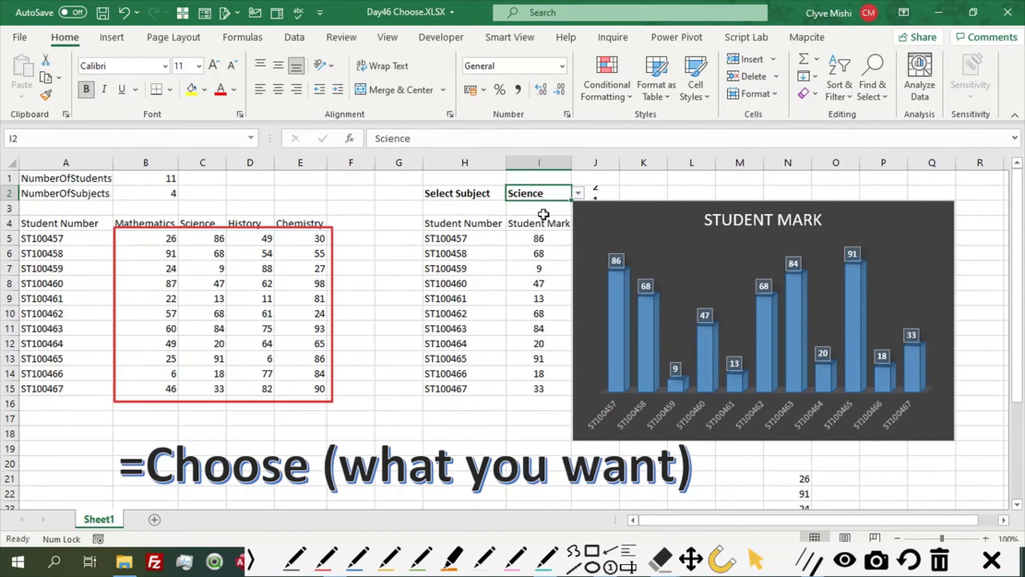
click(578, 193)
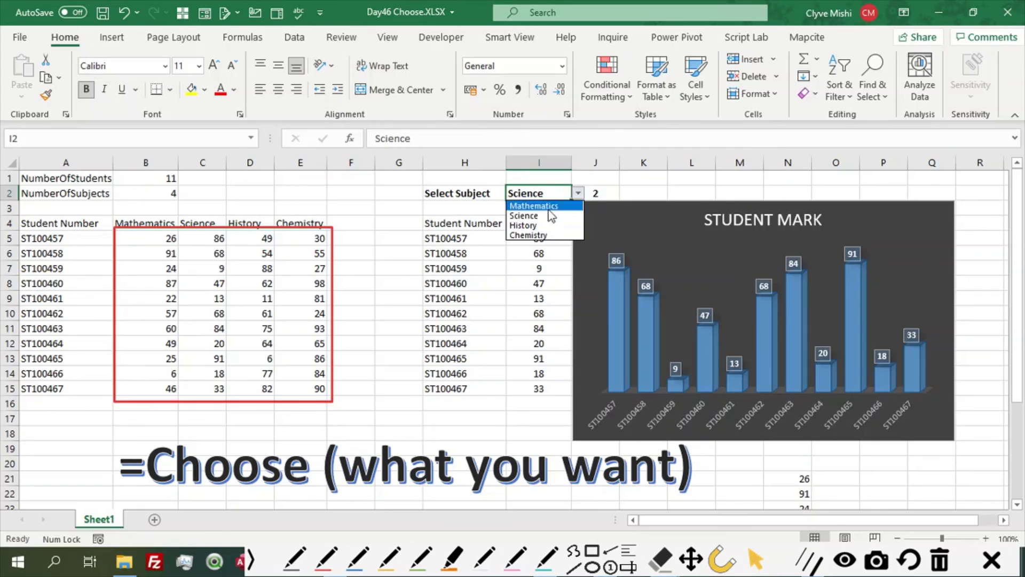
click(523, 225)
Step: Replace the fixed index number 2 in the CHOOSE formula of cell I5 with a reference to J2
click(538, 238)
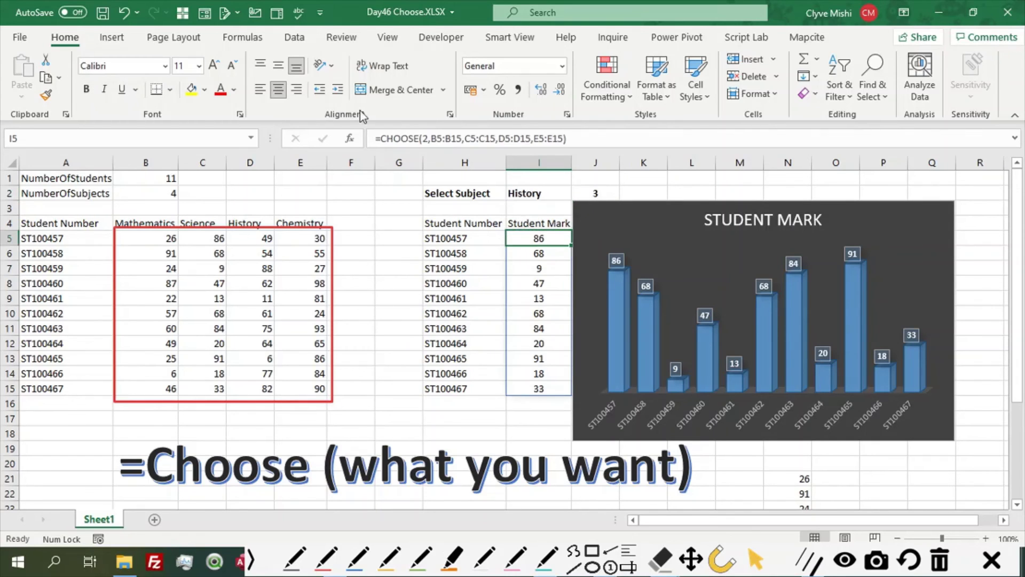
click(431, 138)
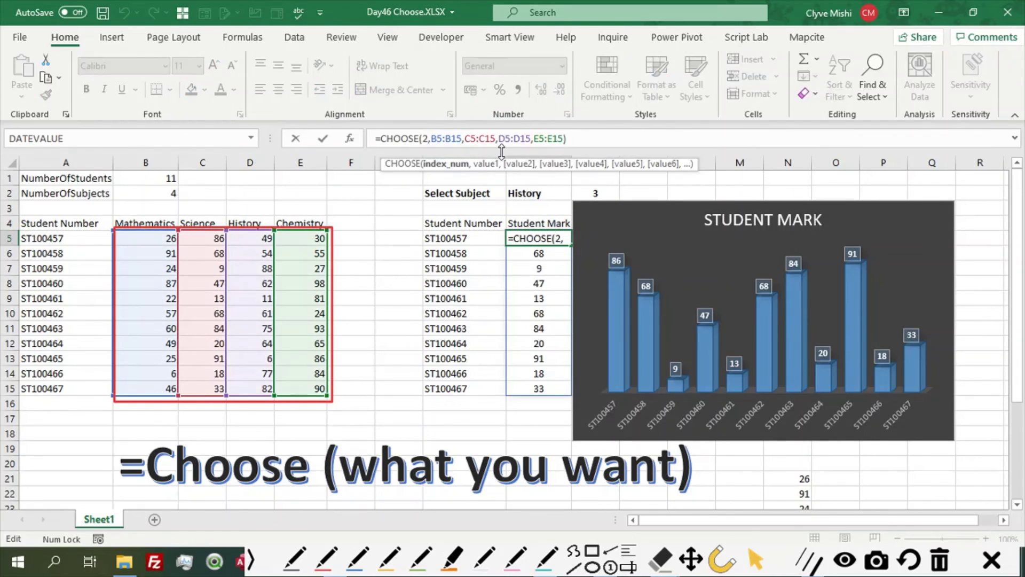
key(BackSpace)
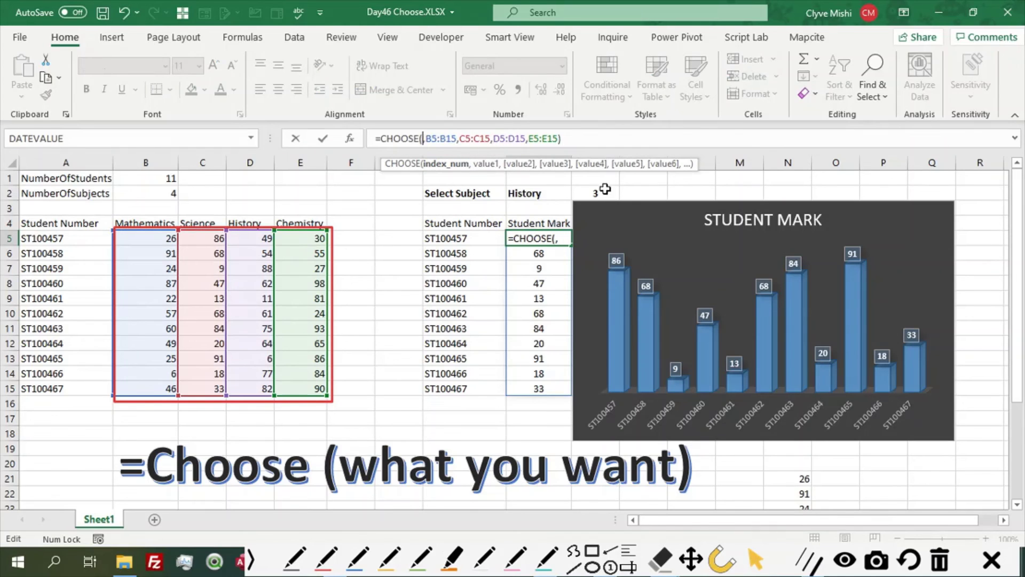
click(594, 193)
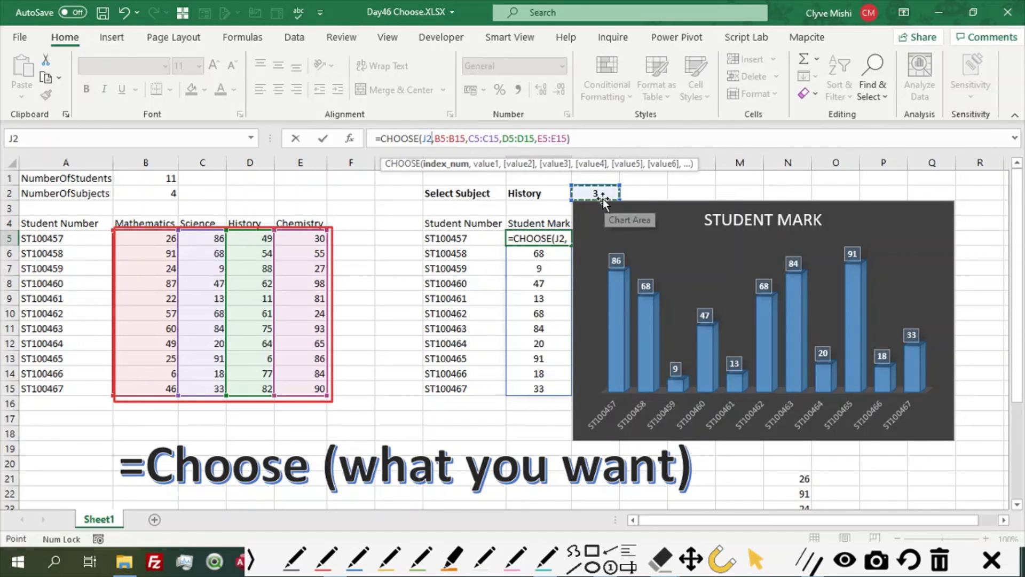
key(Return)
Step: Test the chart by switching the subject in I2 to Science, Mathematics, History and finally Chemistry, ending with cell I5 selected
click(579, 193)
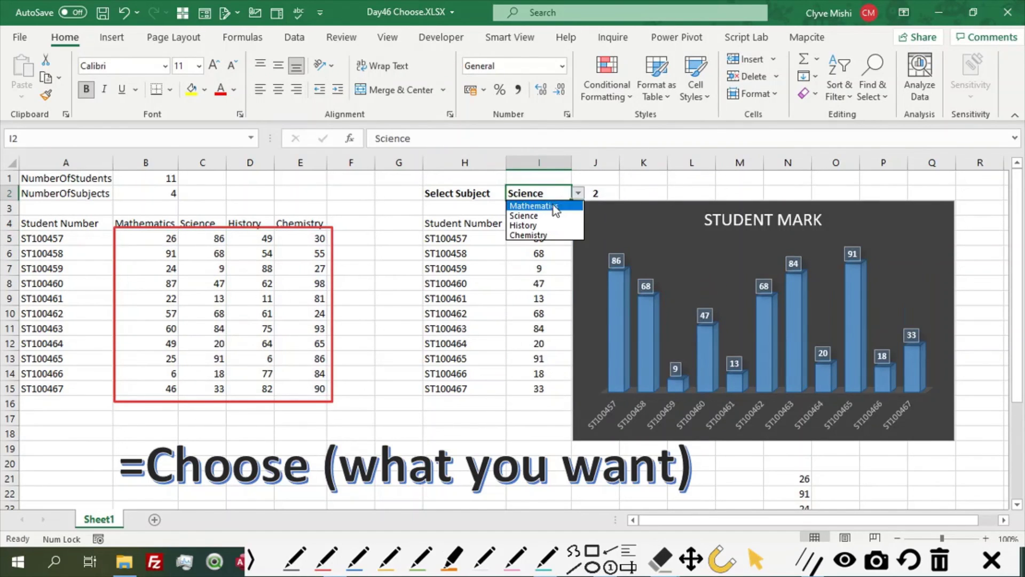
click(553, 206)
click(578, 193)
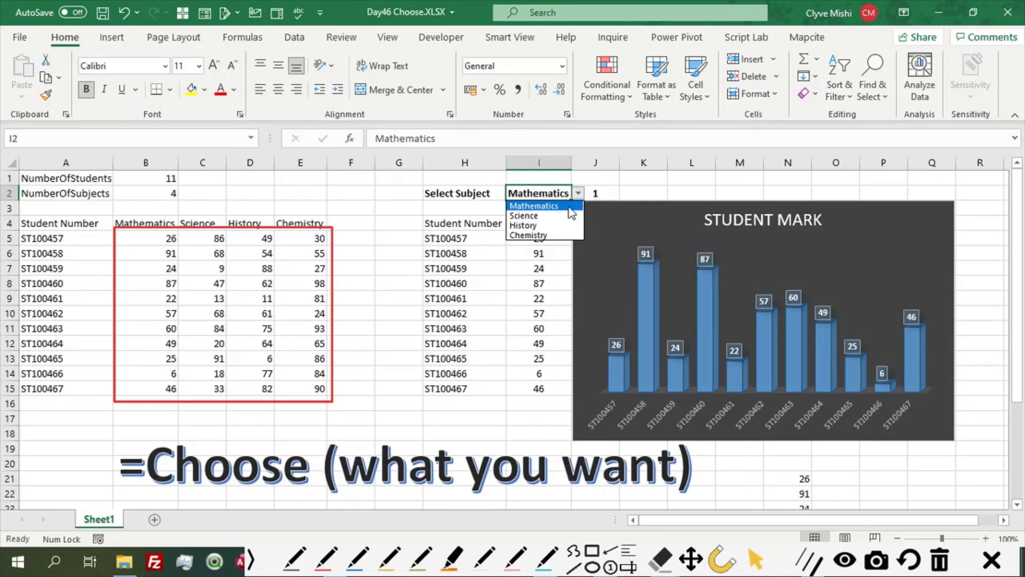
click(534, 224)
click(578, 194)
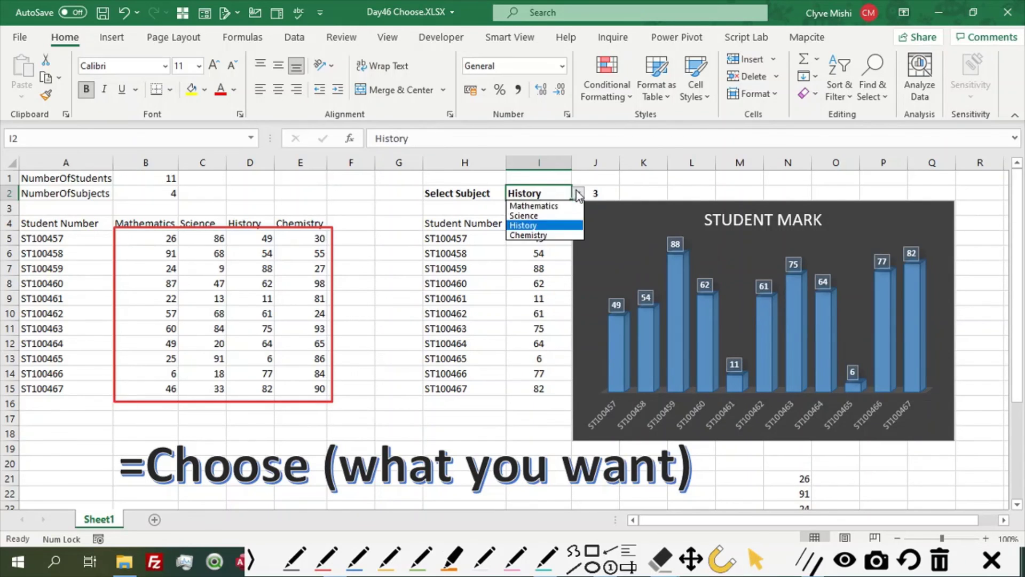
click(540, 234)
click(535, 244)
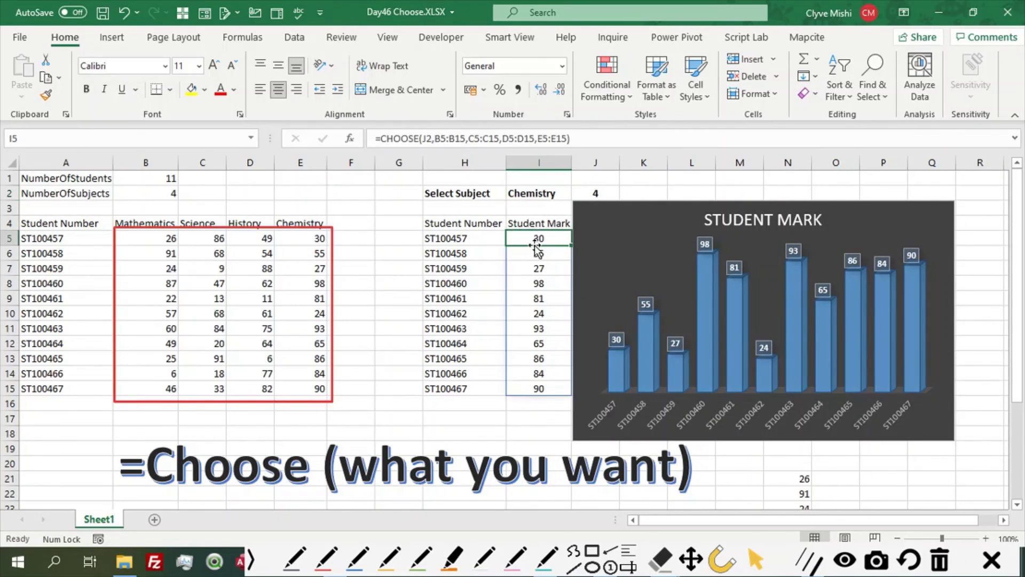